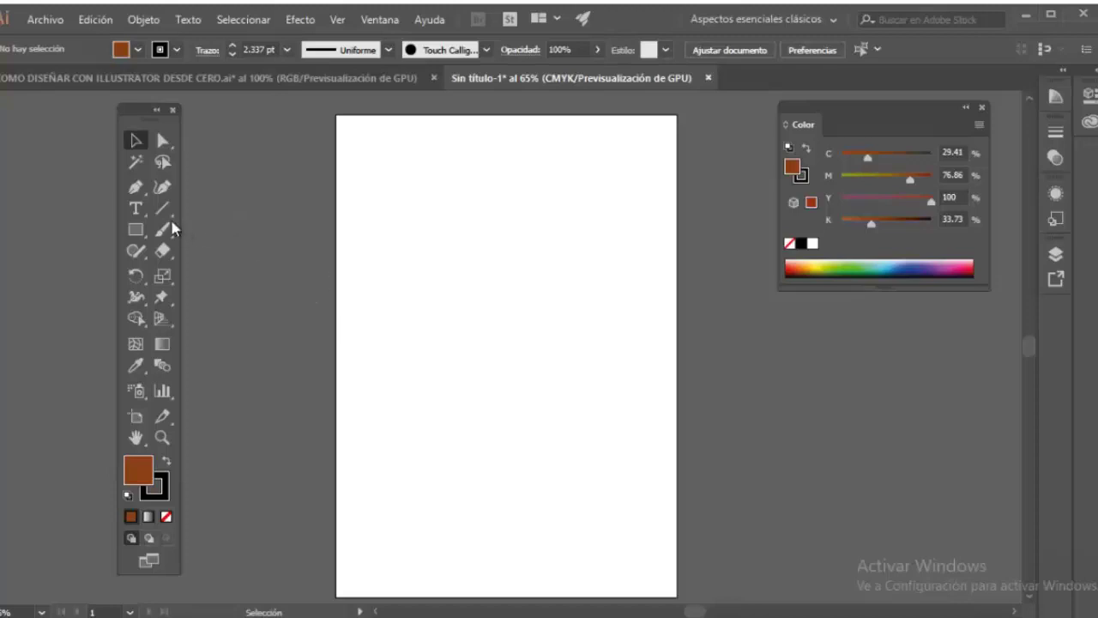
Draw a brown square about 4.7 cm wide near the artboard's upper-left corner and deselect it.
left_click(137, 230)
left_click_drag(359, 132, 436, 208)
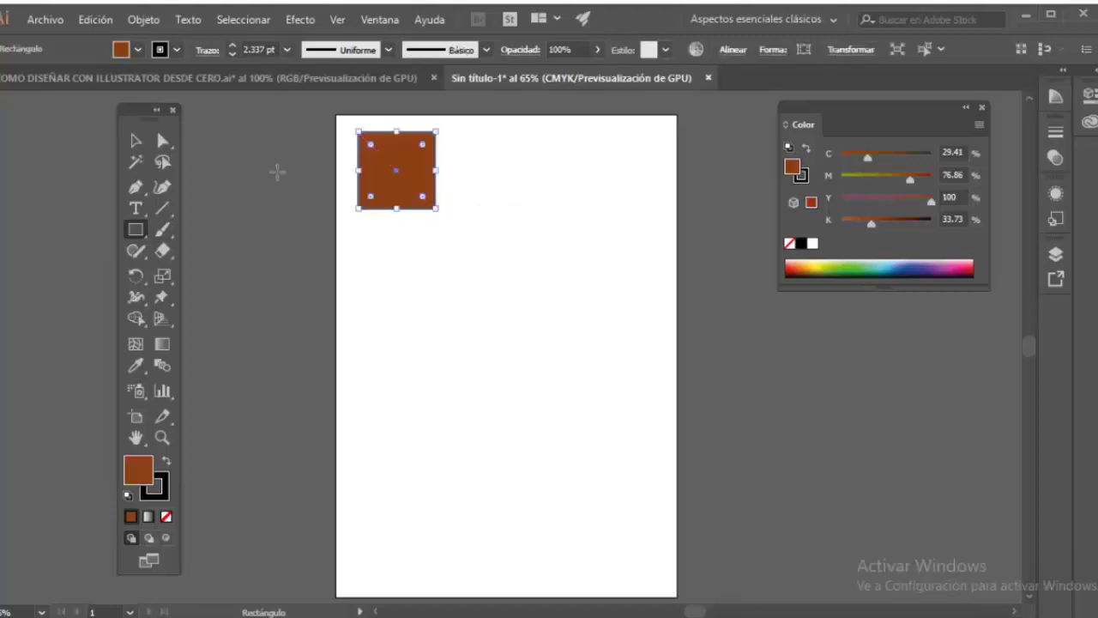
left_click(135, 142)
left_click(582, 307)
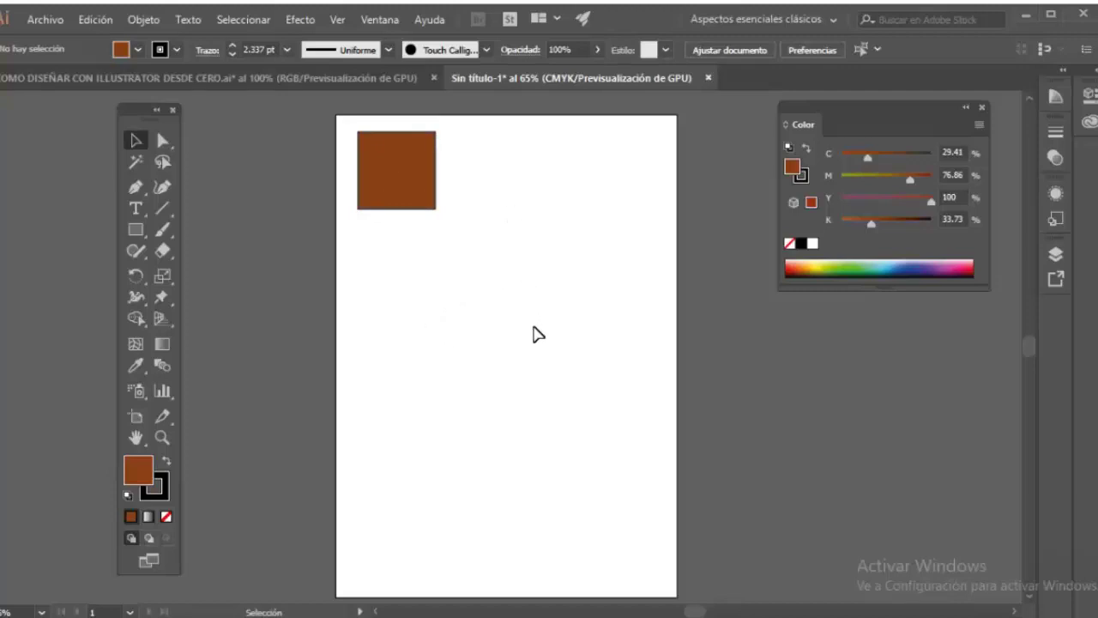
Copy the square horizontally with a small gap and repeat the copy twice to form a row of four.
left_click_drag(417, 192, 498, 190)
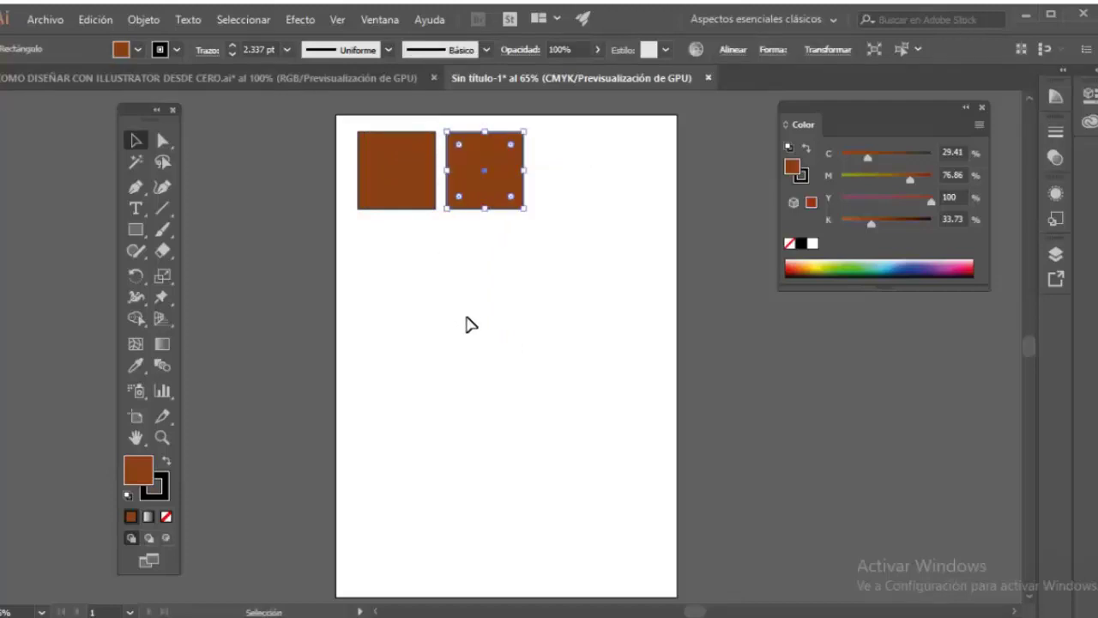
key("ctrl+d")
key("ctrl+d")
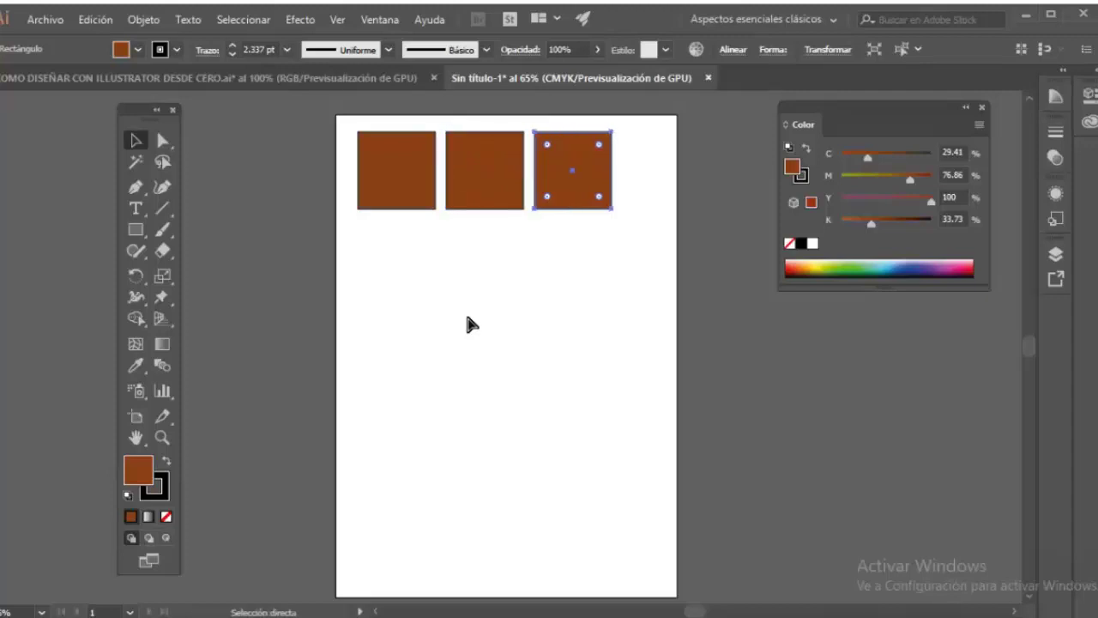
left_click(661, 318)
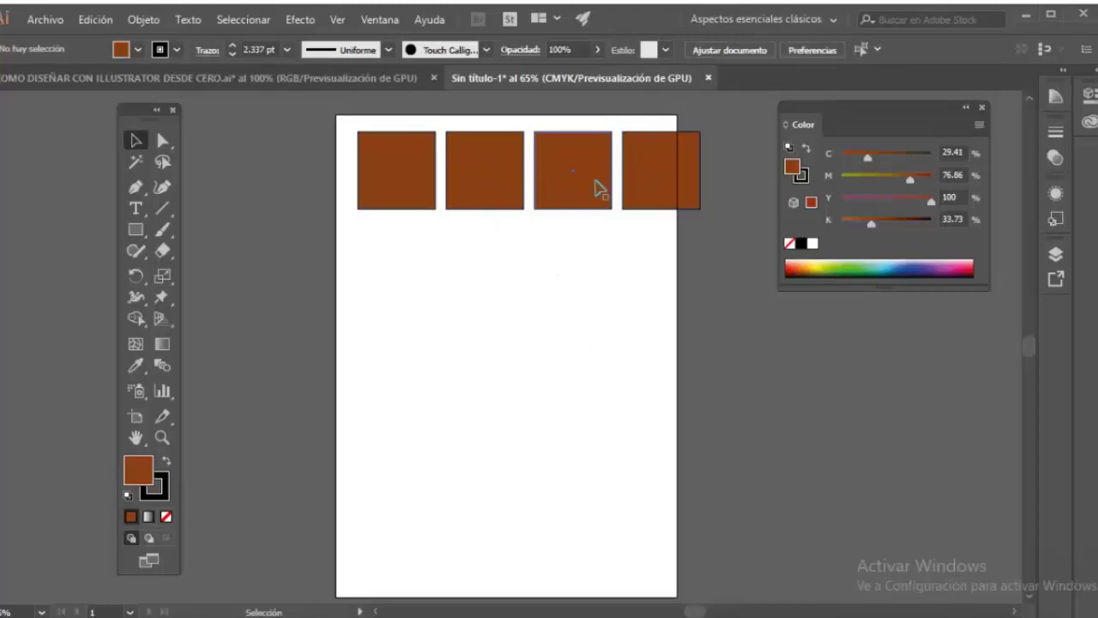
Copy the row of four squares just below itself and repeat the copy three times to form a five-row grid.
left_click_drag(380, 260, 627, 281)
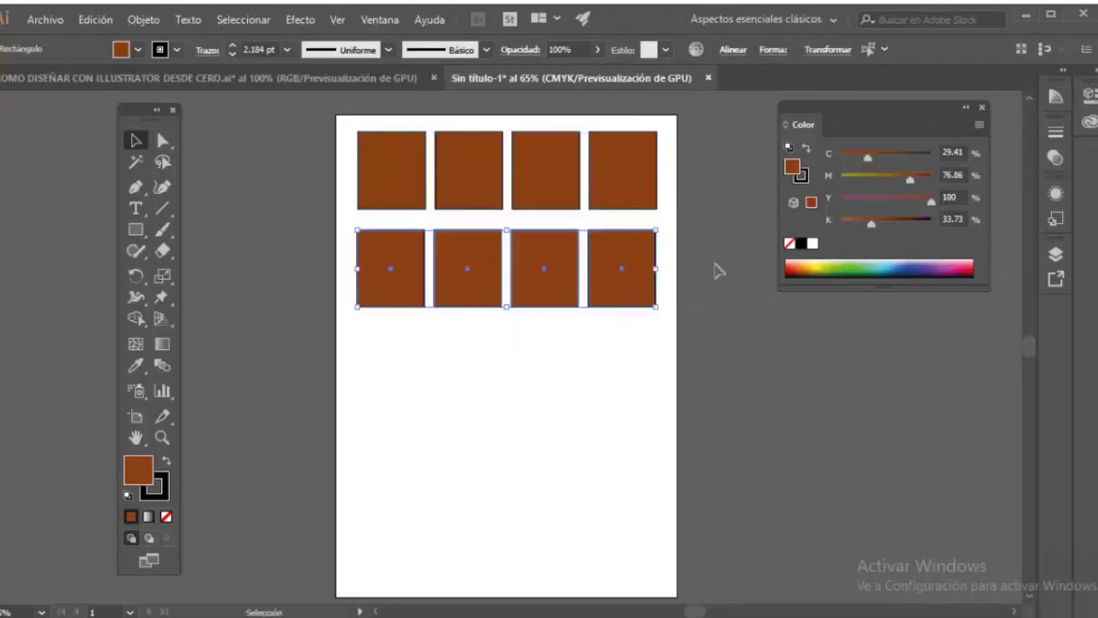
key("ctrl+d")
key("ctrl+d")
key("ctrl+d")
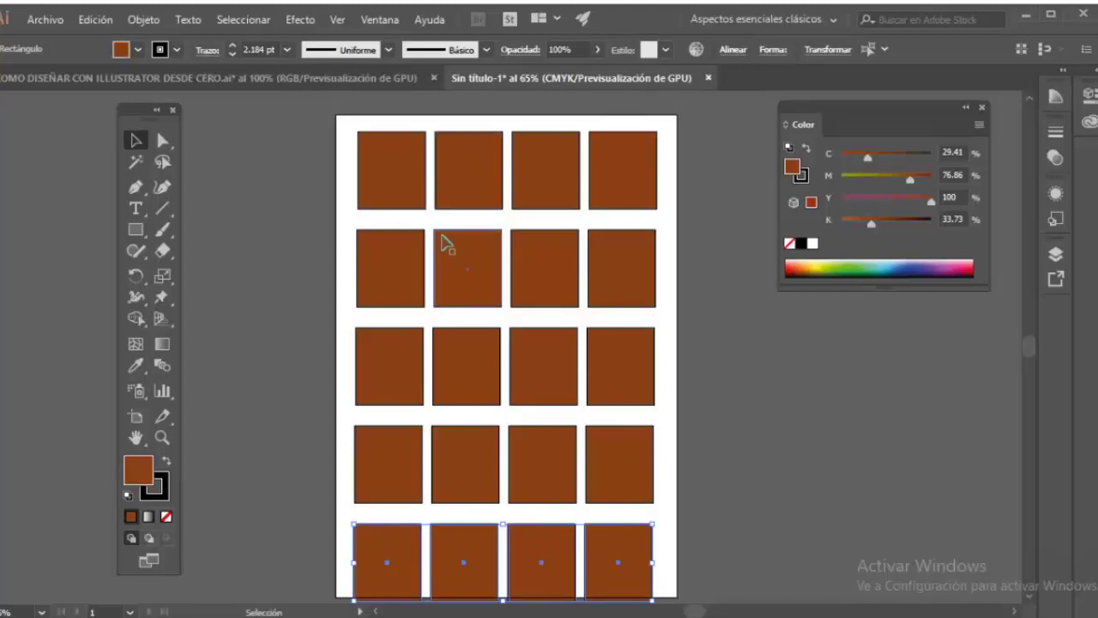
key("a")
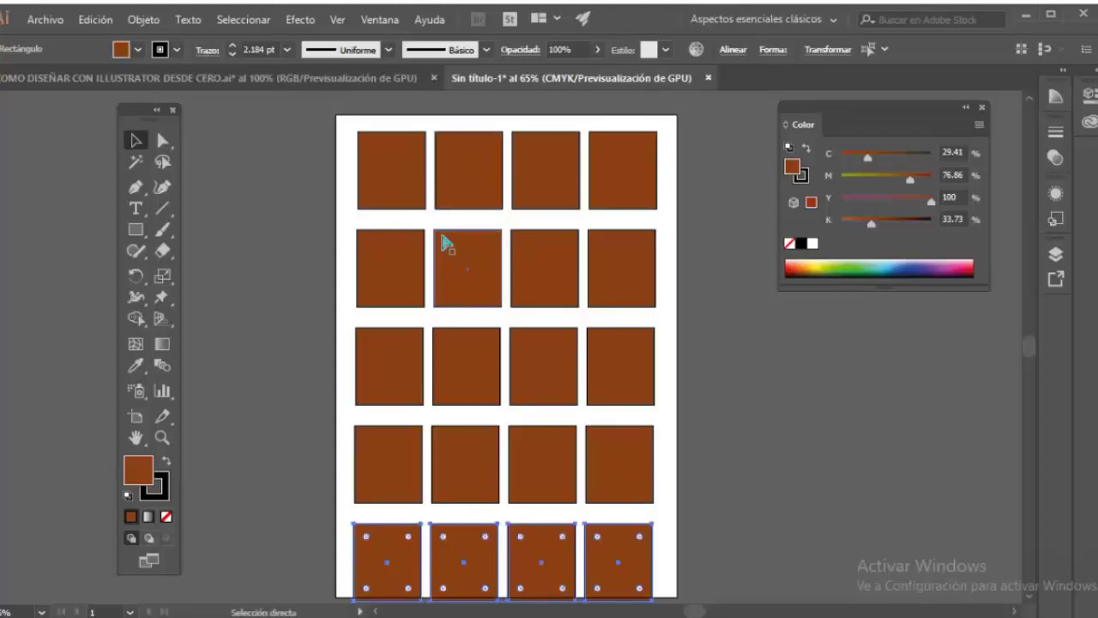
Undo all the copied rows and squares back to the single original square.
key("ctrl+z")
key("ctrl+z")
key("ctrl+z")
key("ctrl+z")
key("ctrl+z")
key("ctrl+z")
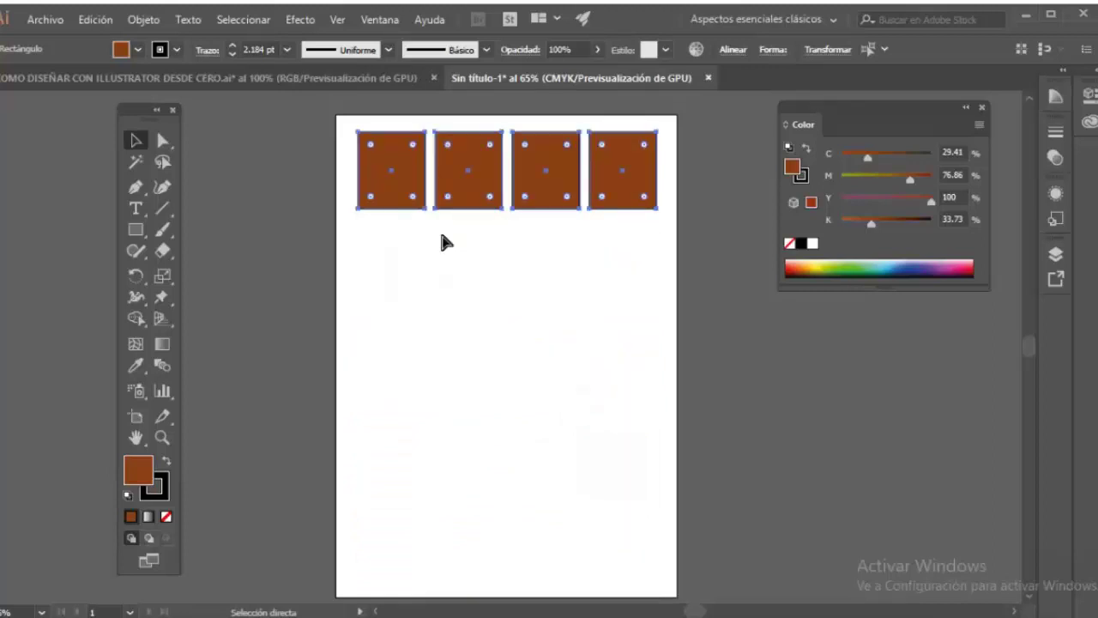
key("ctrl+z")
key("ctrl+z")
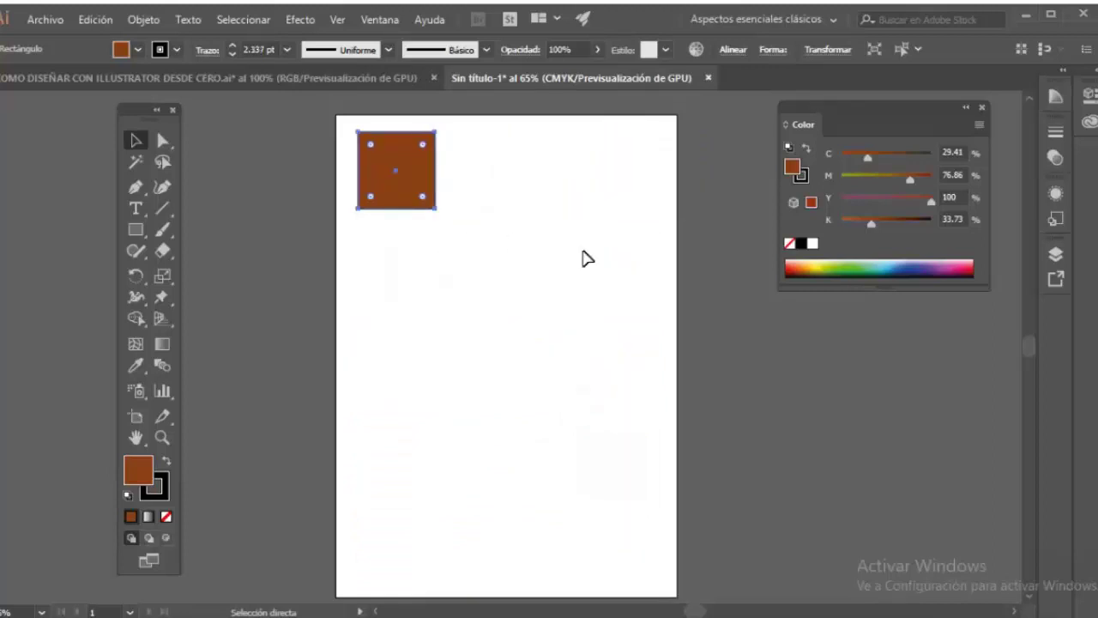
Try a freehand copy of the square beside the original, then undo it.
key("v")
left_click(571, 301)
left_click(425, 196)
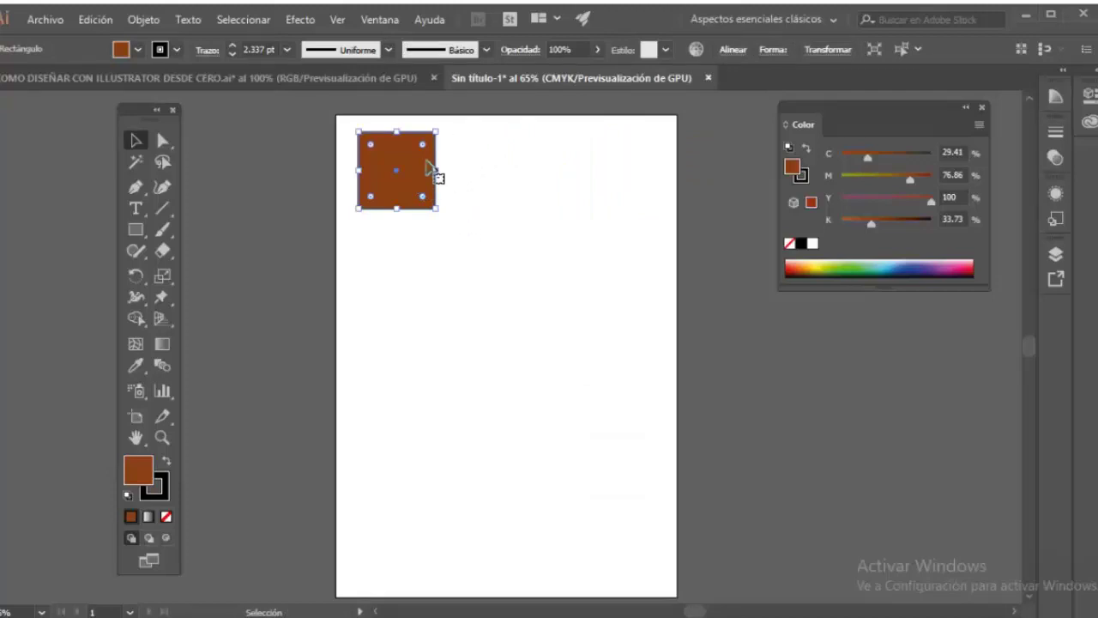
left_click(494, 259)
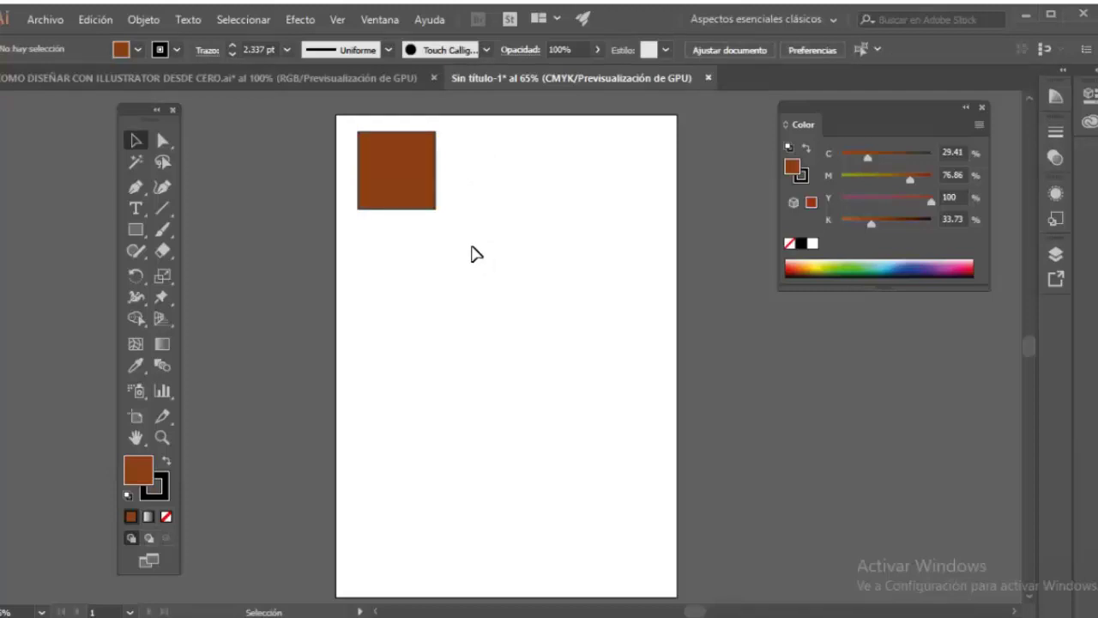
left_click_drag(393, 163, 482, 163)
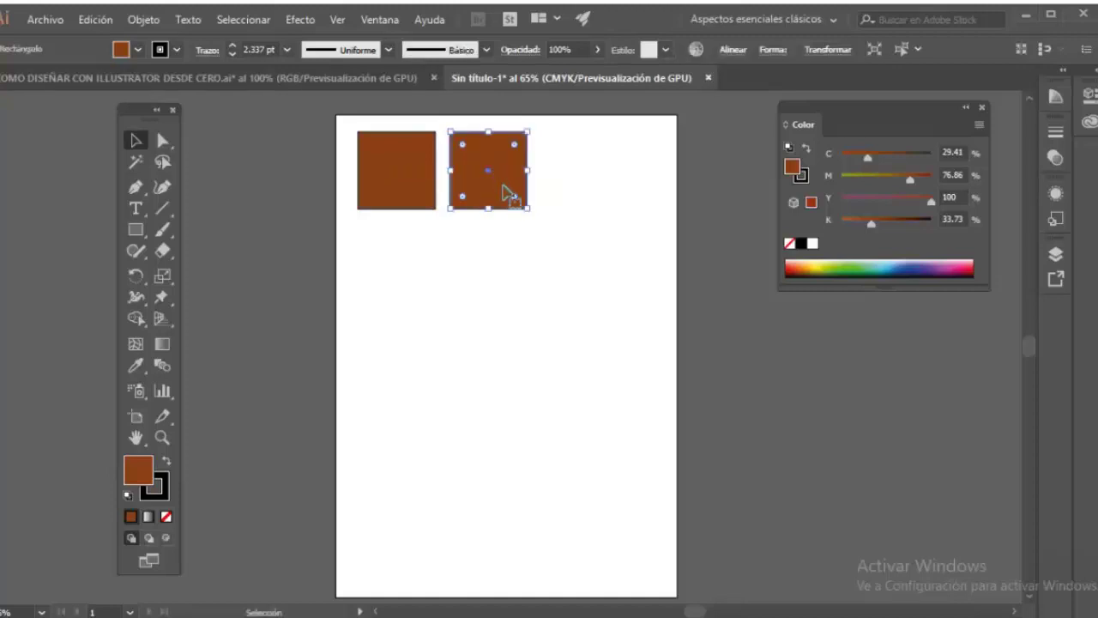
key("ctrl+z")
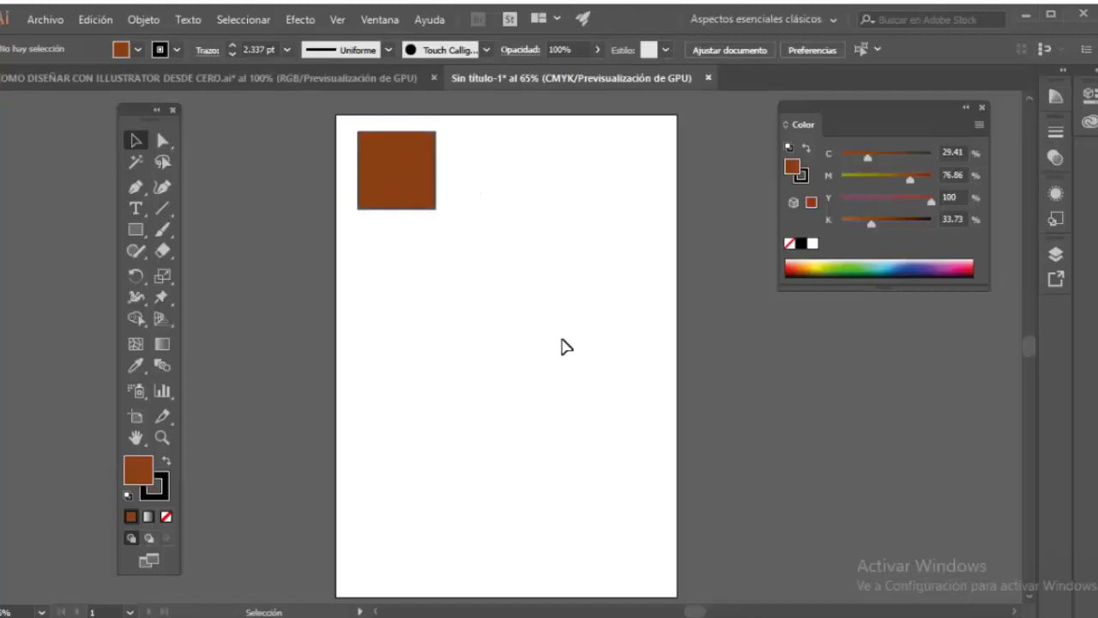
Set the square's width and height to 5 cm and deselect it.
left_click(410, 159)
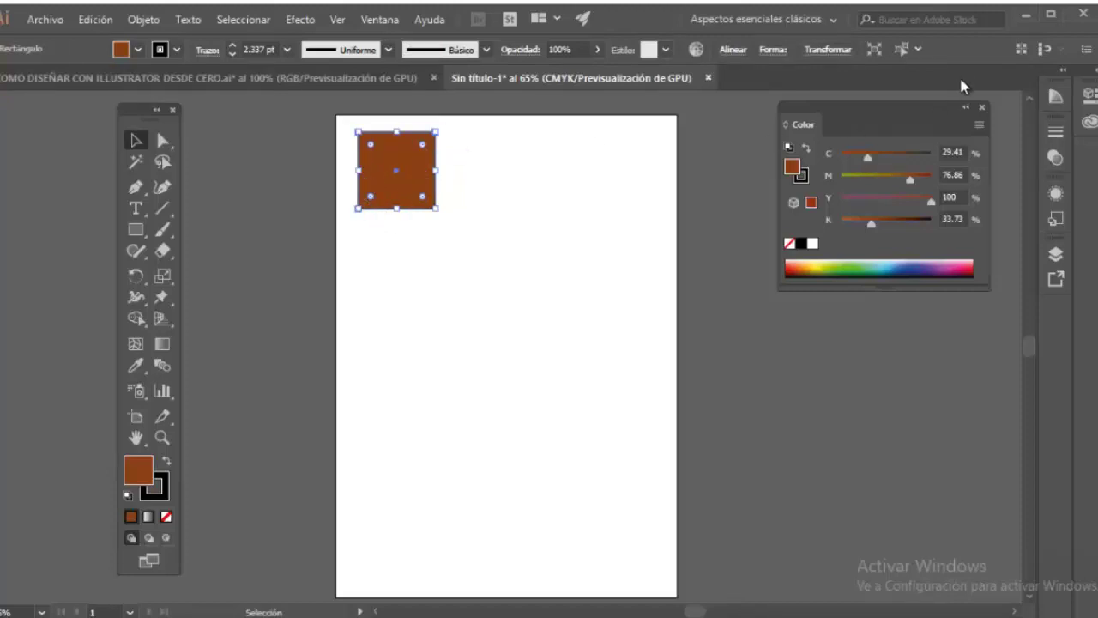
left_click(828, 50)
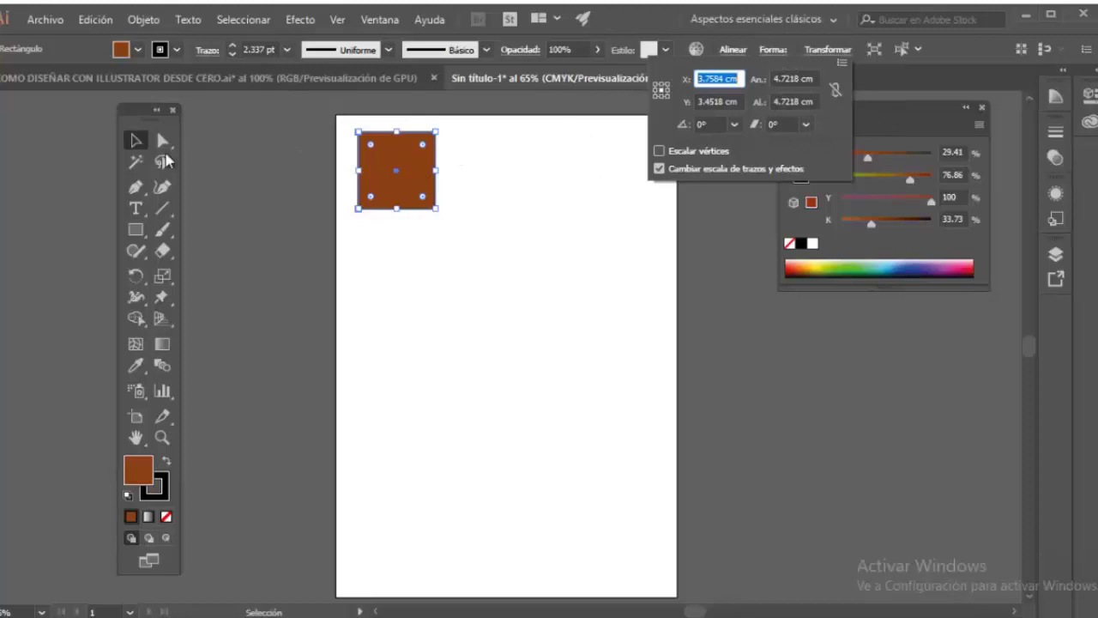
left_click(800, 79)
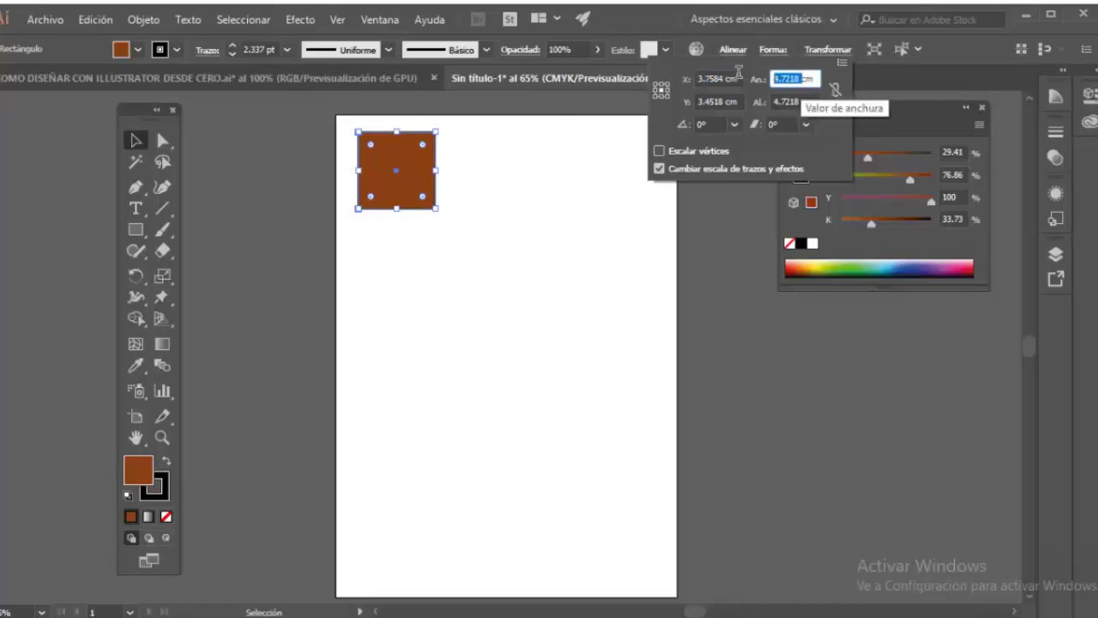
type("5cm")
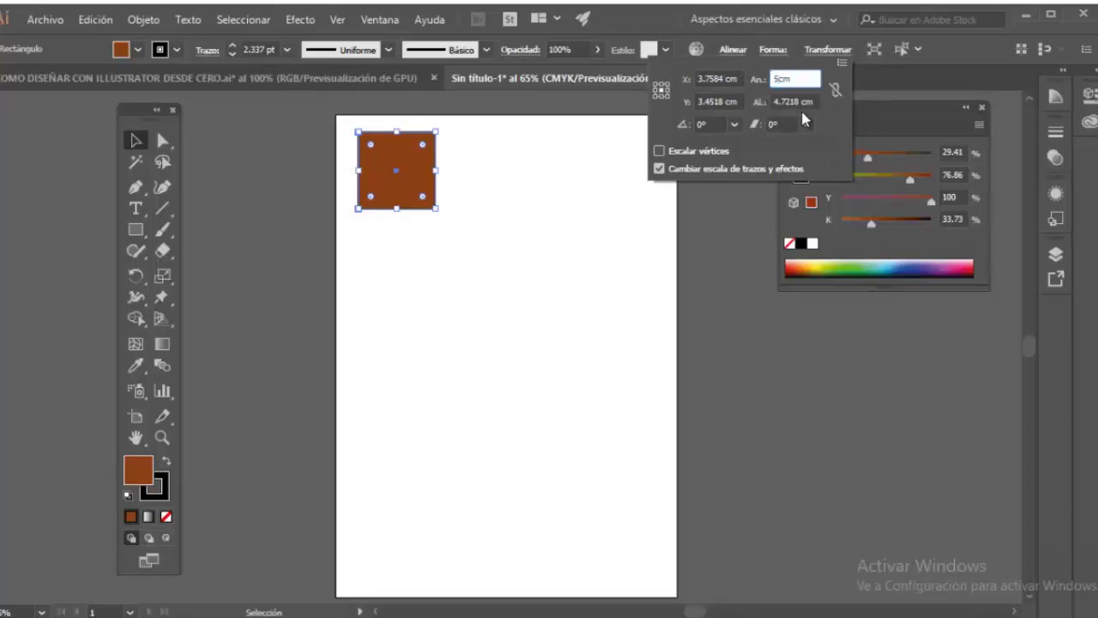
left_click(798, 98)
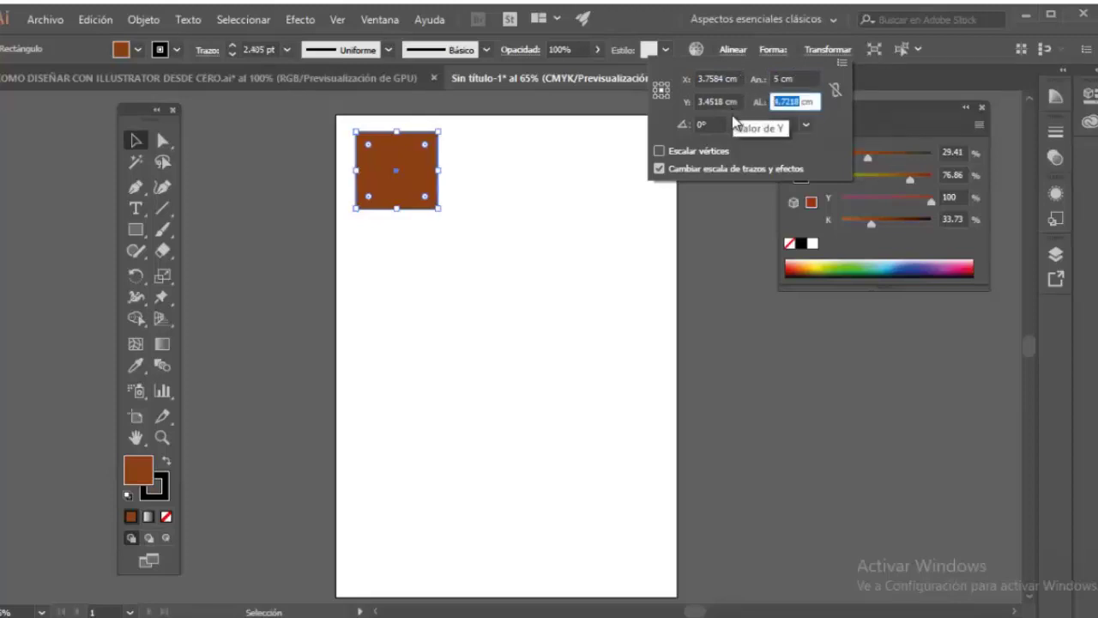
type("5cm")
left_click(802, 77)
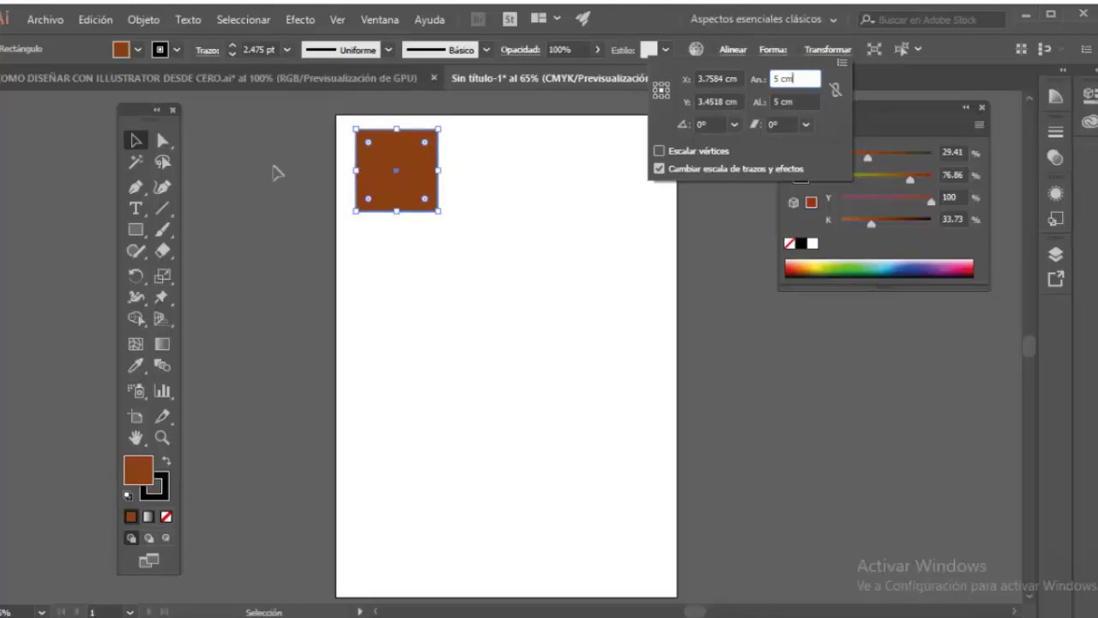
left_click(221, 167)
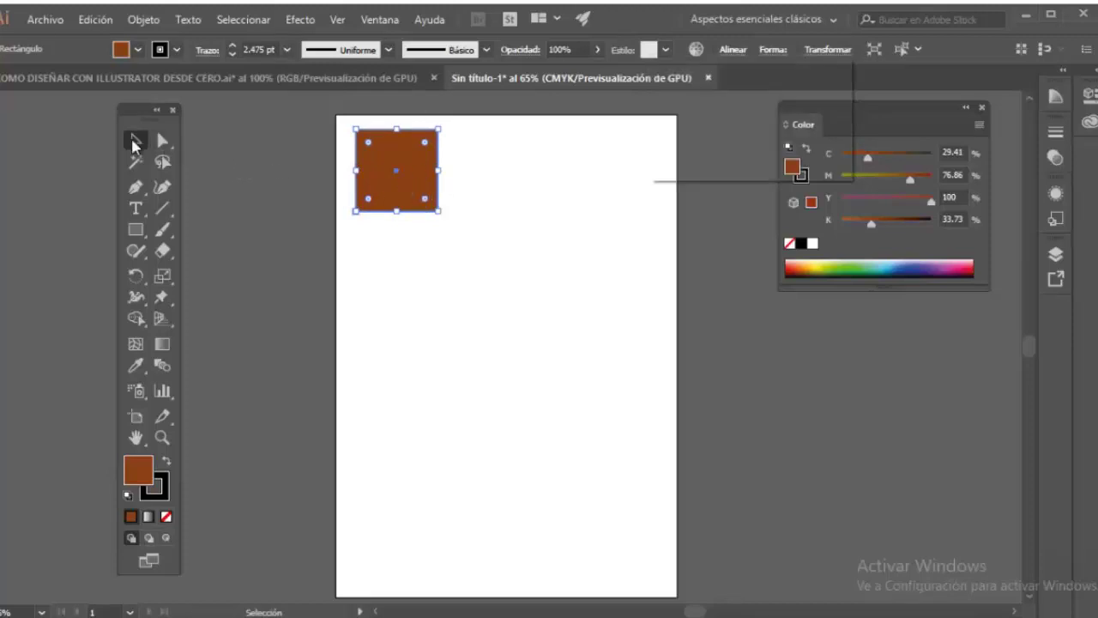
left_click(212, 190)
left_click(433, 193)
left_click(221, 245)
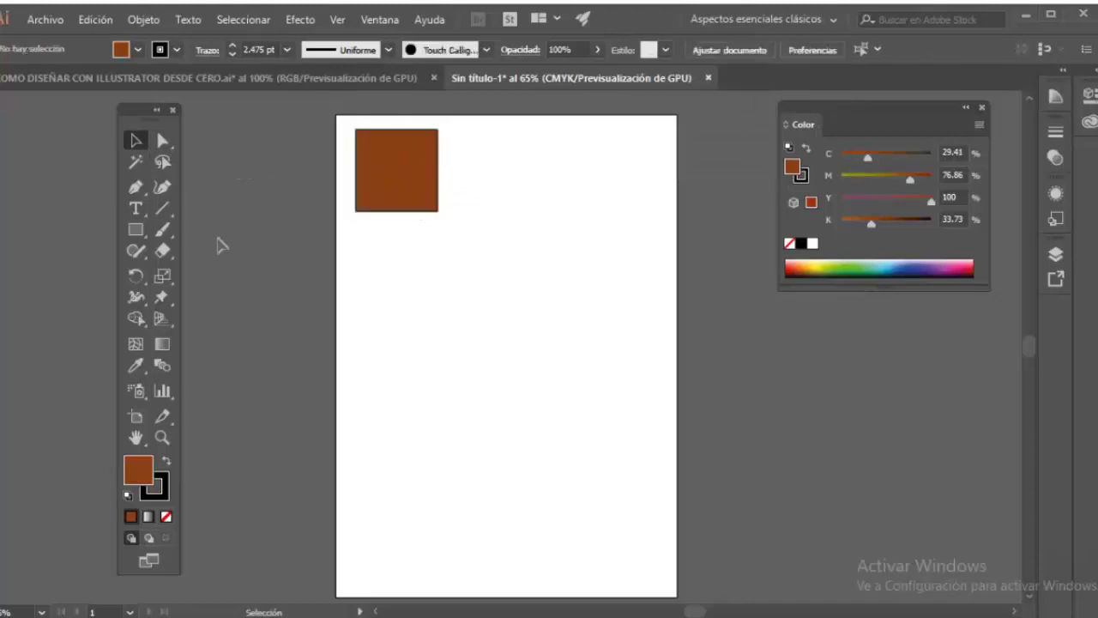
Delete the square from the artboard.
left_click(134, 230)
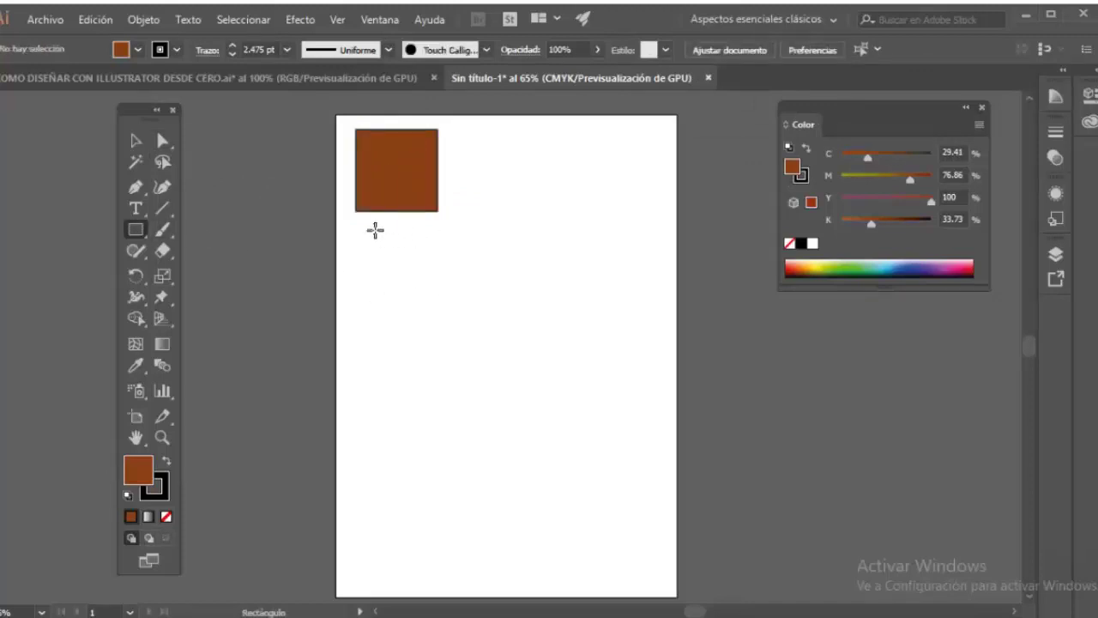
left_click(137, 140)
left_click(420, 210)
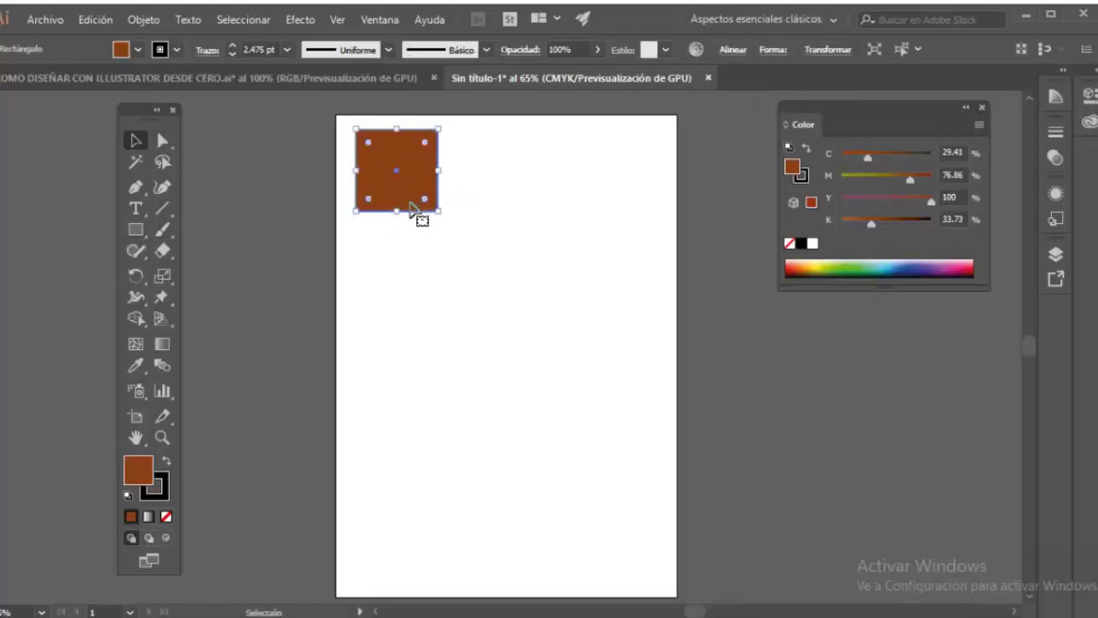
key("Delete")
Create a rectangle with a width of 5 cm and a height of 5 cm near the artboard's upper-left corner.
left_click(136, 229)
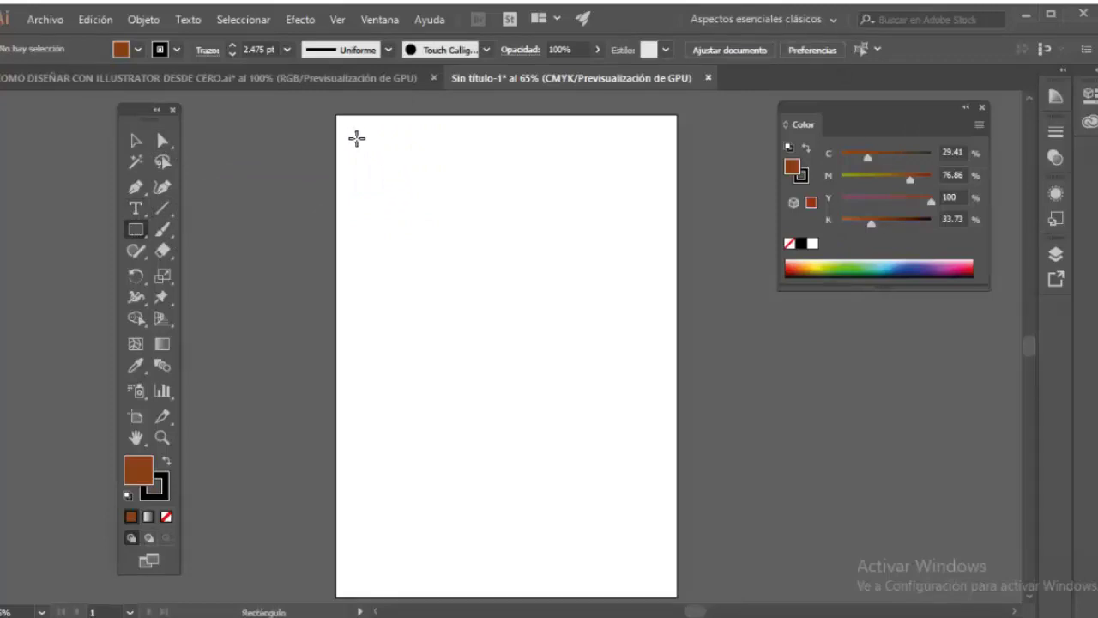
left_click(359, 138)
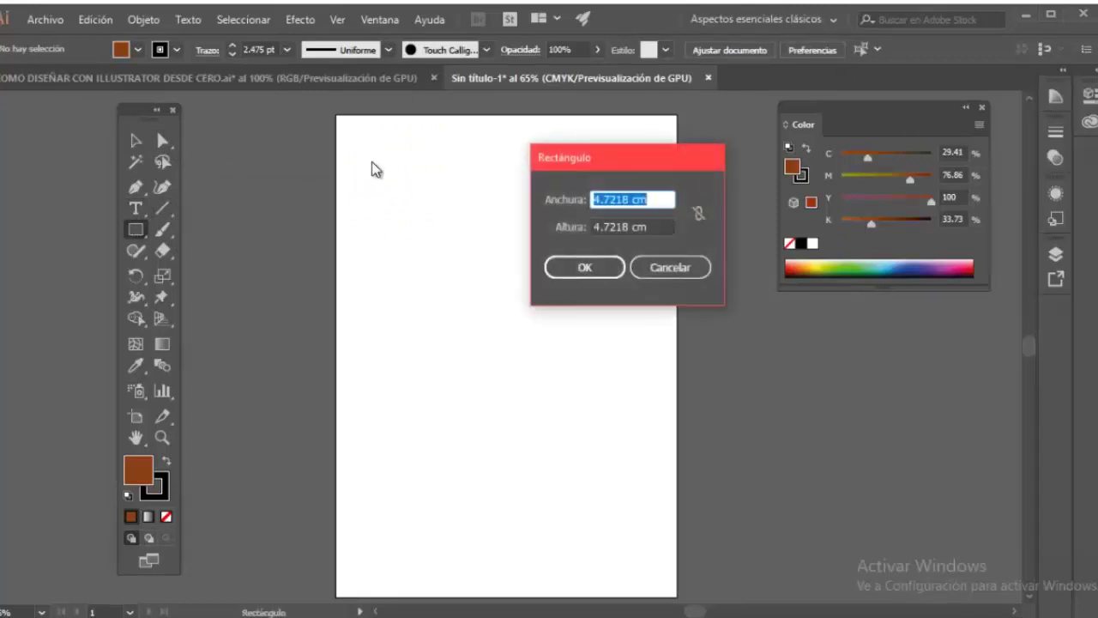
type("5")
left_click(657, 227)
type("5")
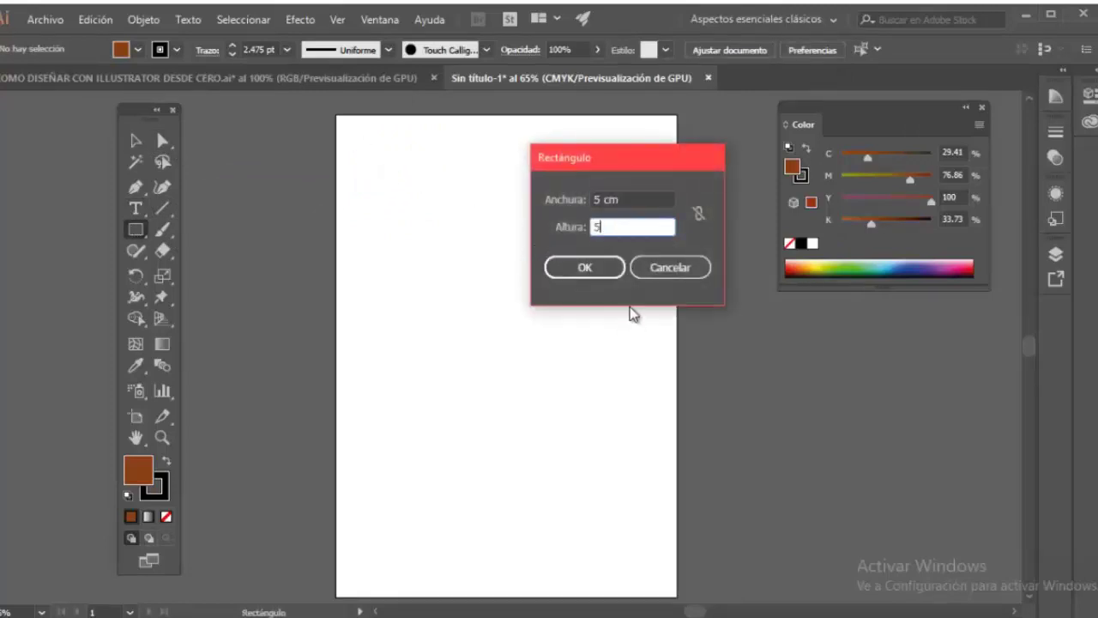
left_click(584, 267)
left_click(134, 140)
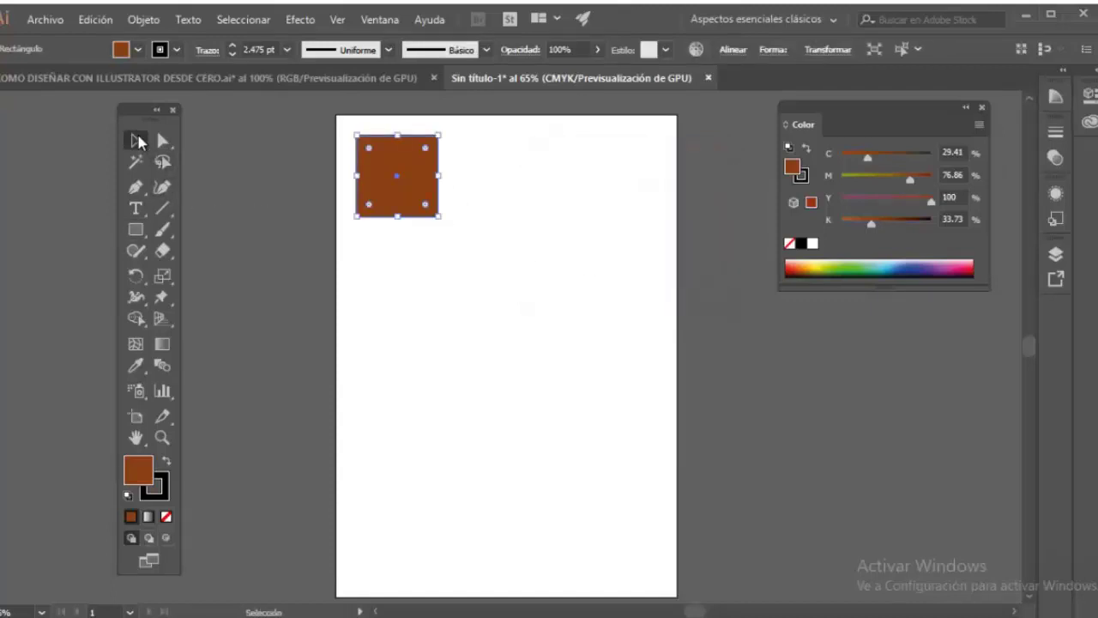
left_click(456, 215)
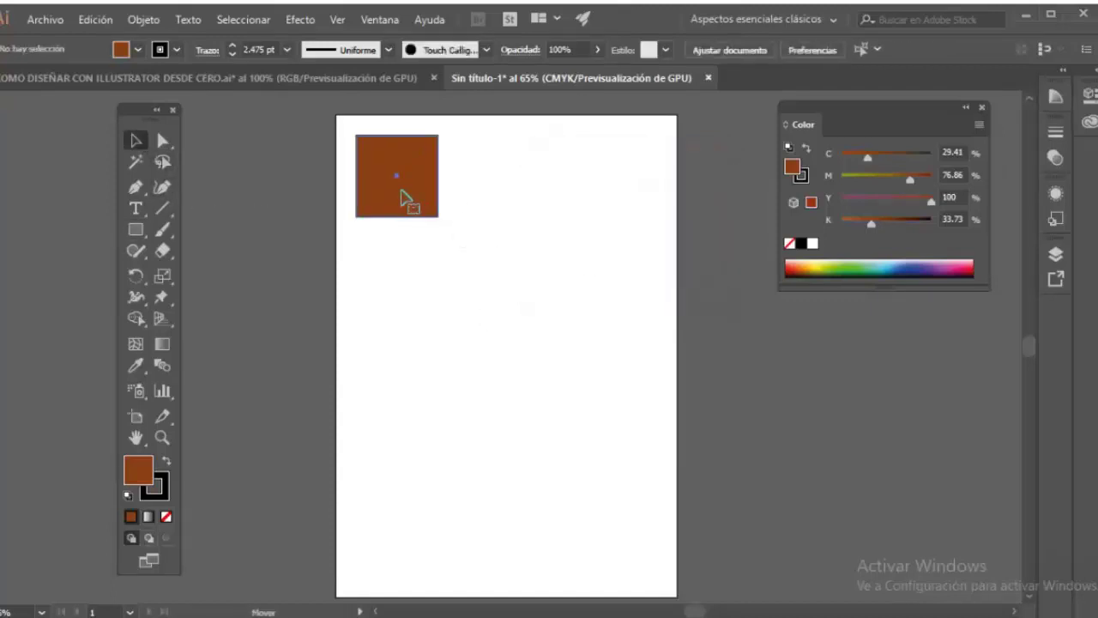
left_click(409, 196)
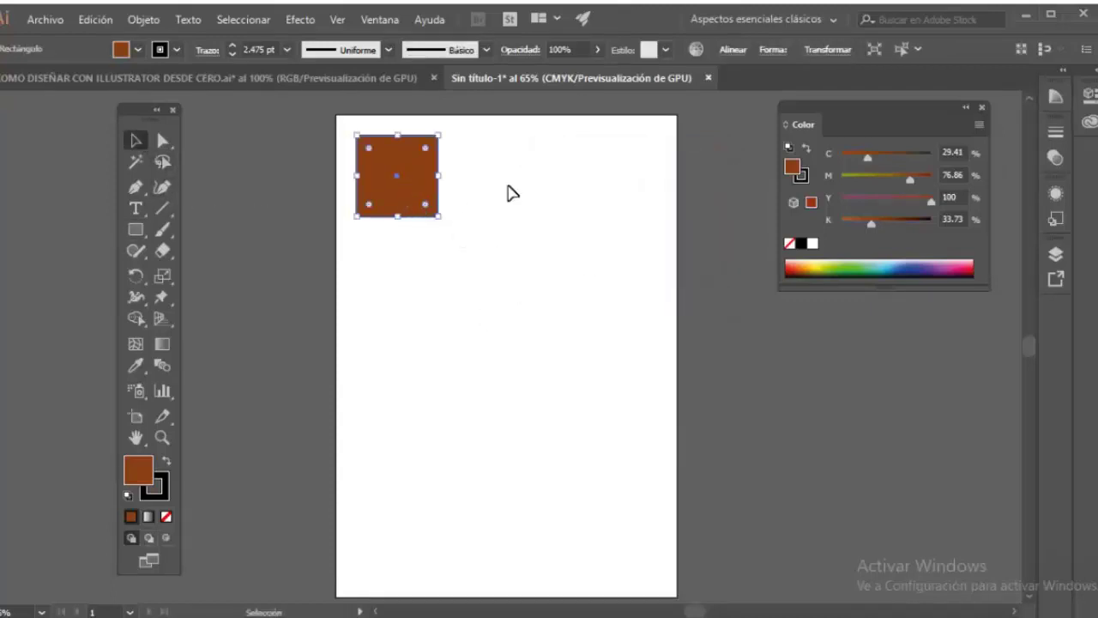
left_click(579, 293)
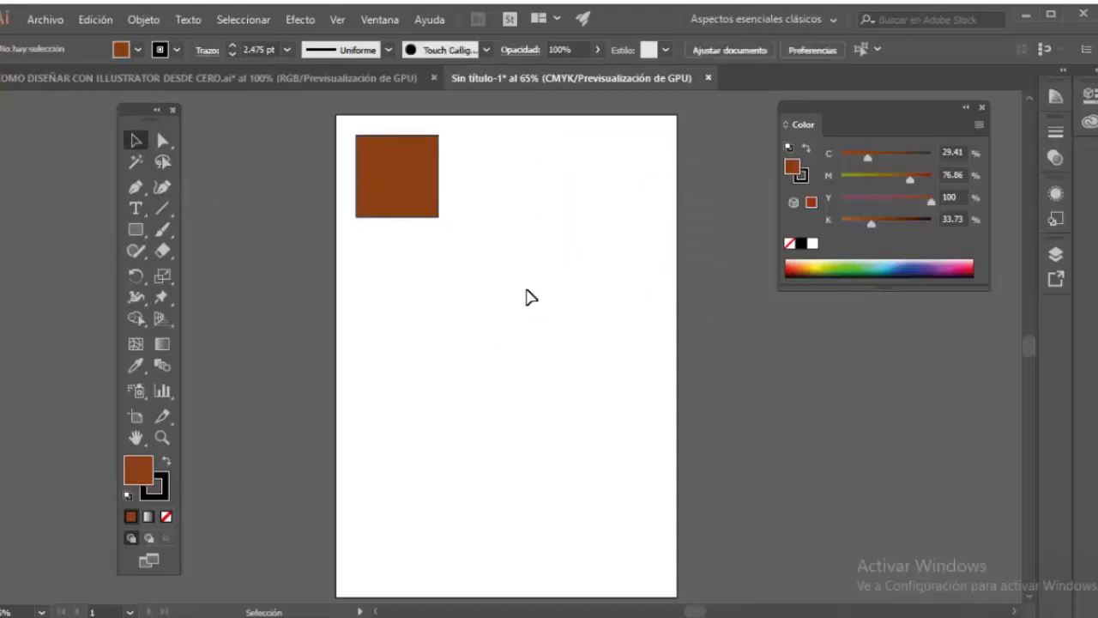
left_click(429, 206)
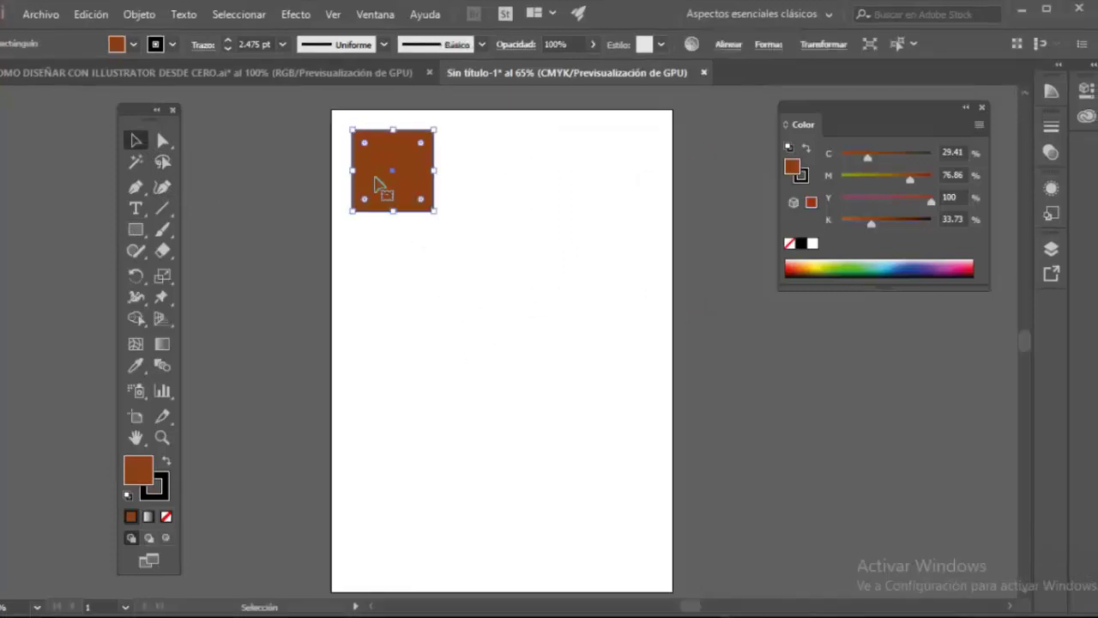
key("Return")
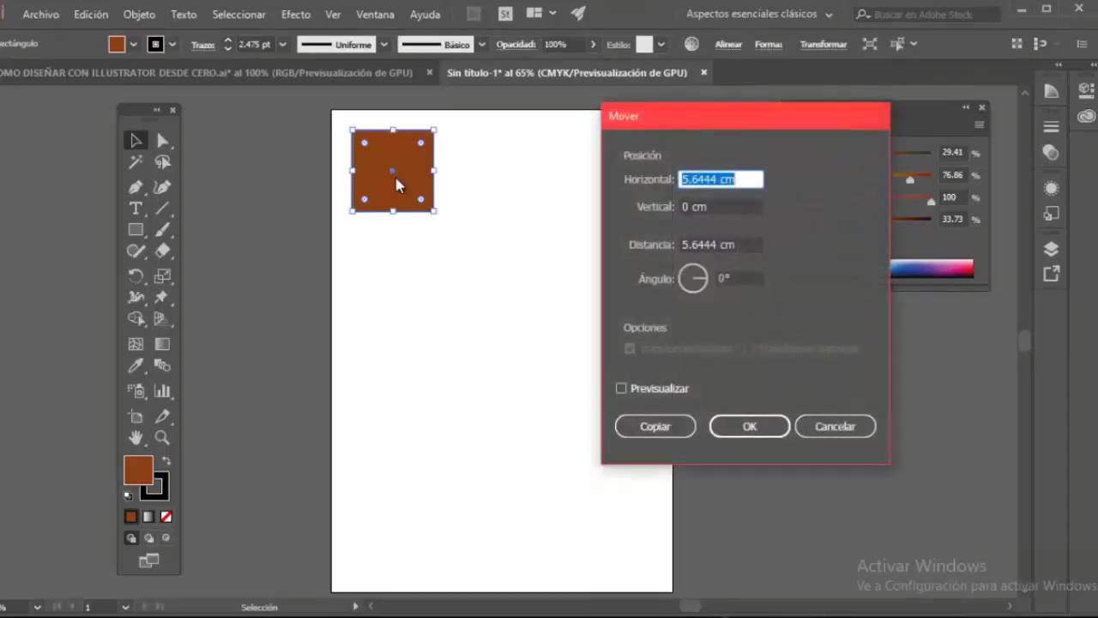
left_click(836, 426)
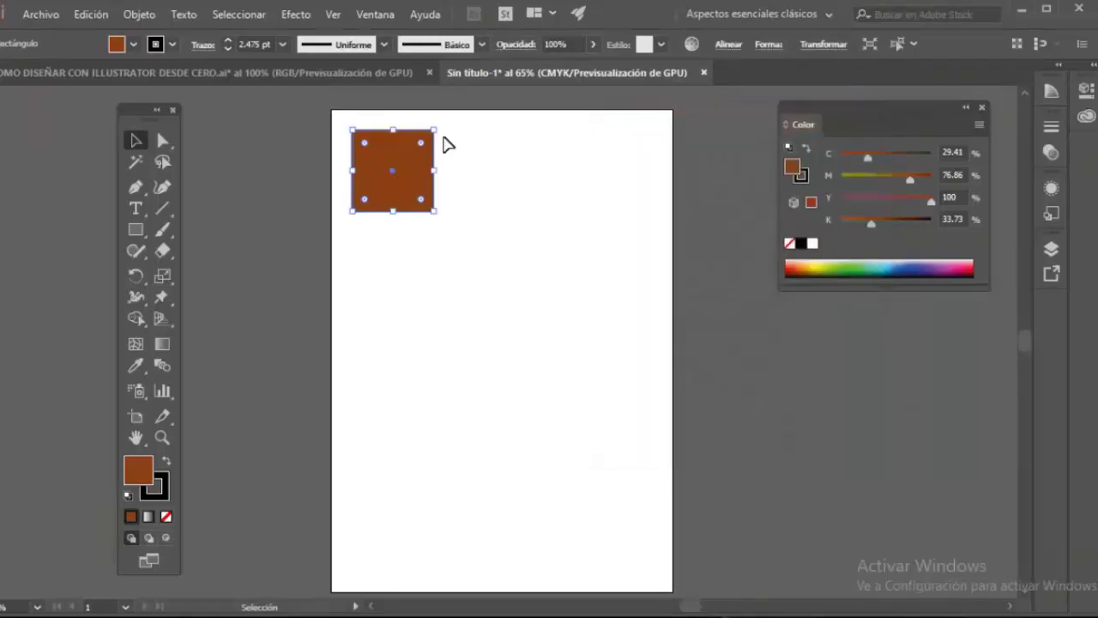
left_click(138, 15)
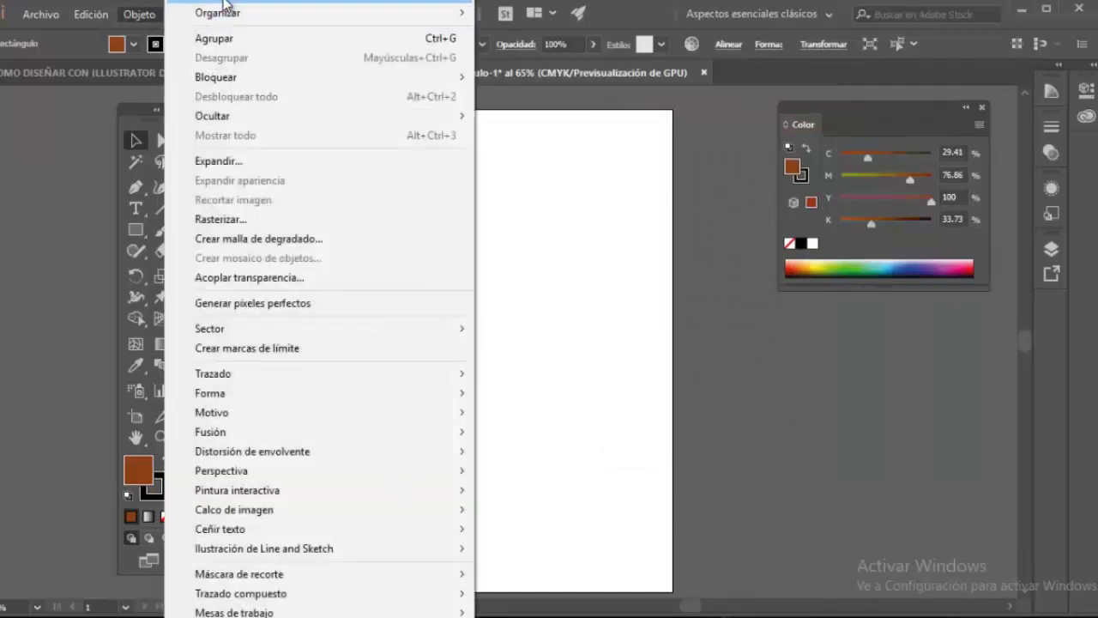
mouse_move(236, 3)
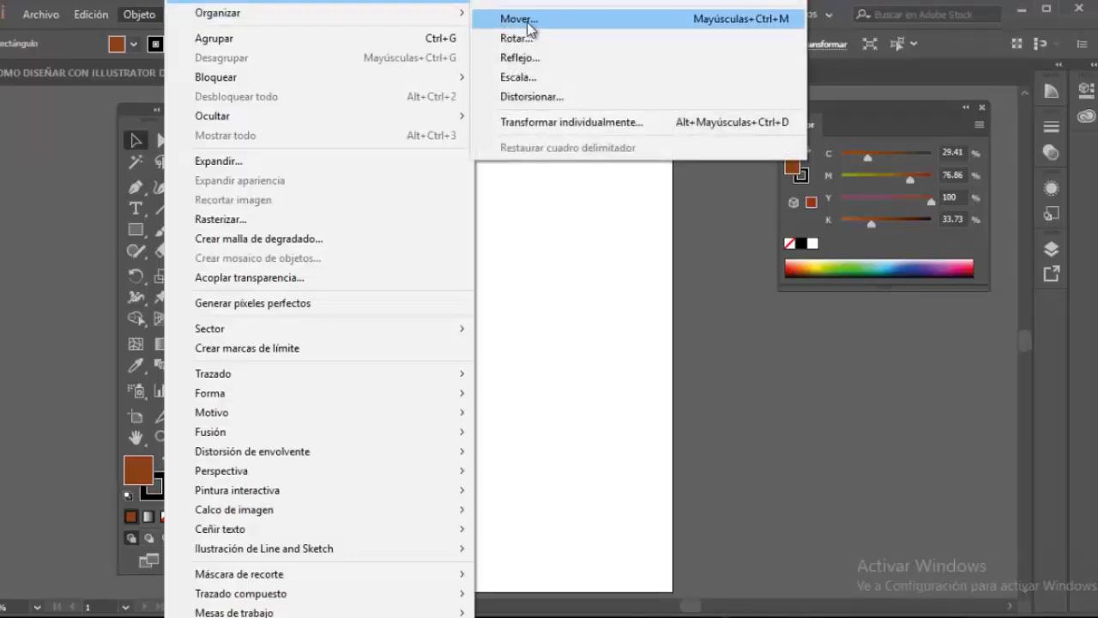
left_click(543, 21)
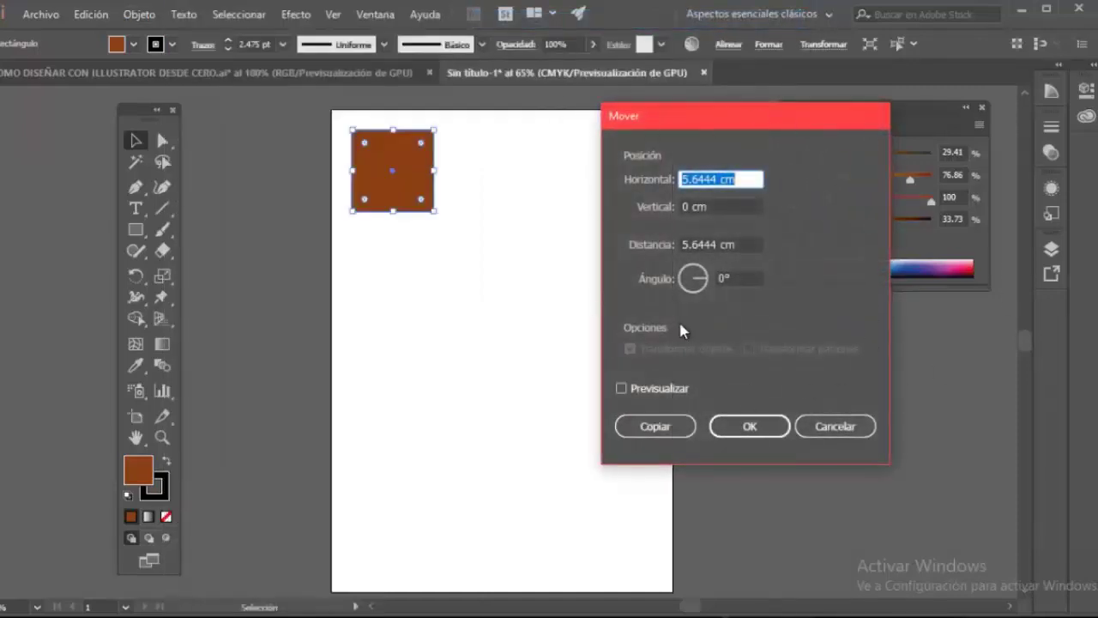
left_click(833, 427)
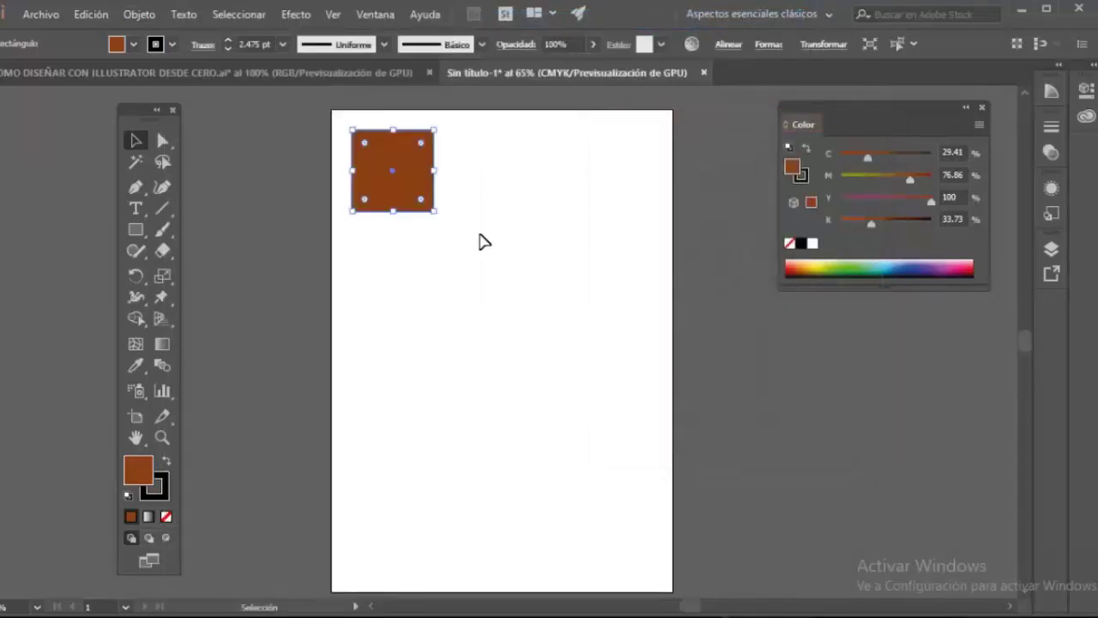
Open the Move settings for the square and preview a horizontal offset of 5 cm.
key("Return")
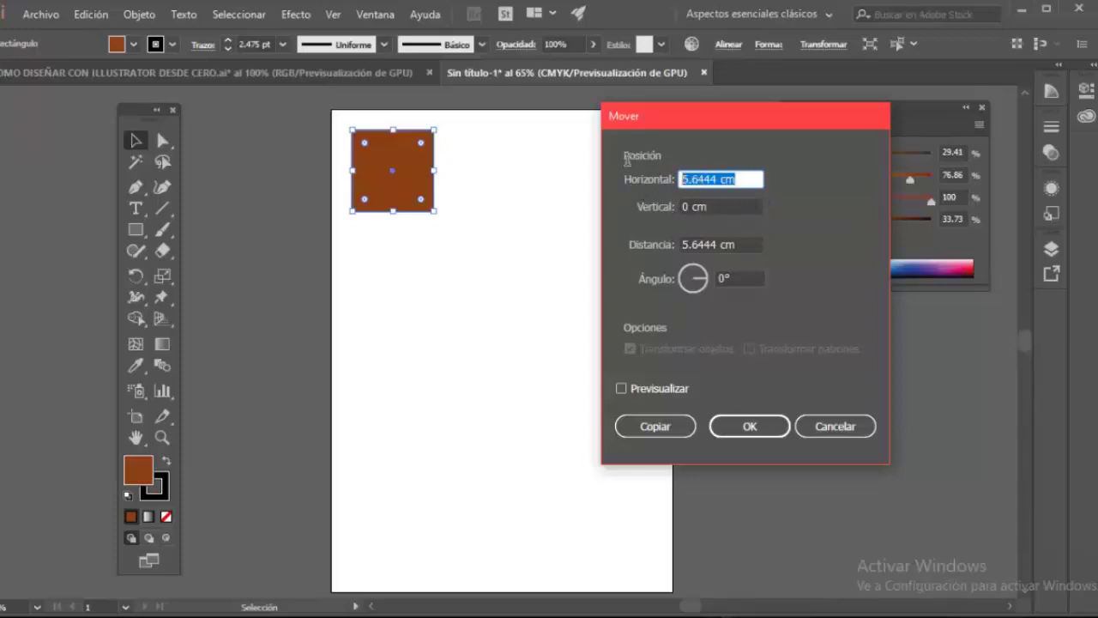
type("5")
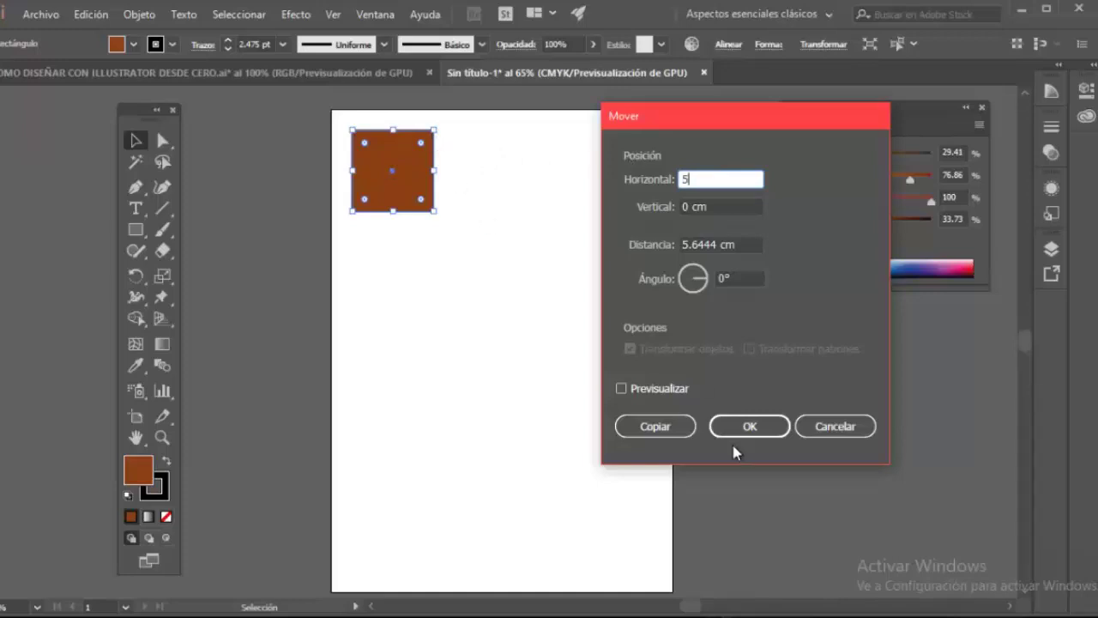
left_click(621, 389)
left_click(621, 389)
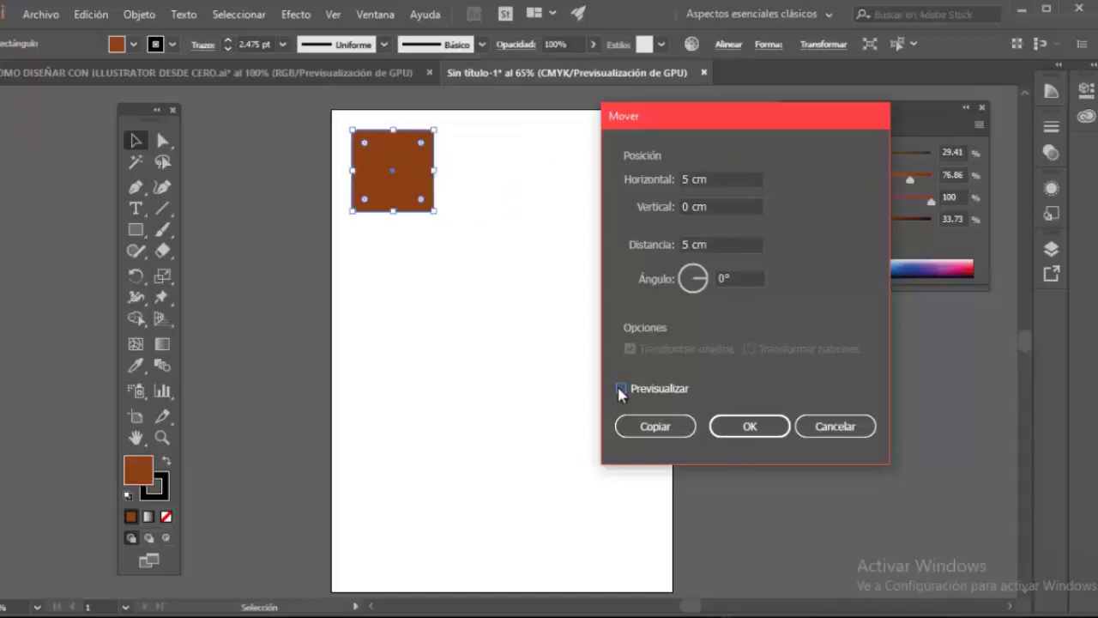
left_click(621, 388)
left_click(621, 389)
Set the horizontal offset to 6 cm, preview it, and create a copy of the square at that distance.
double_click(688, 178)
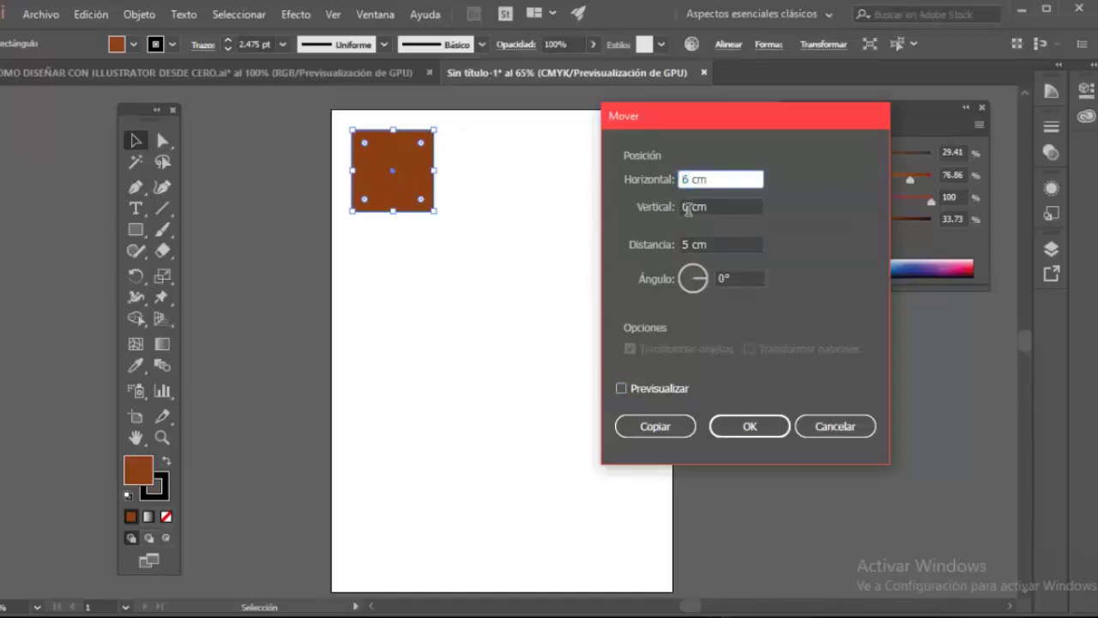
left_click(621, 388)
left_click(621, 389)
left_click(621, 388)
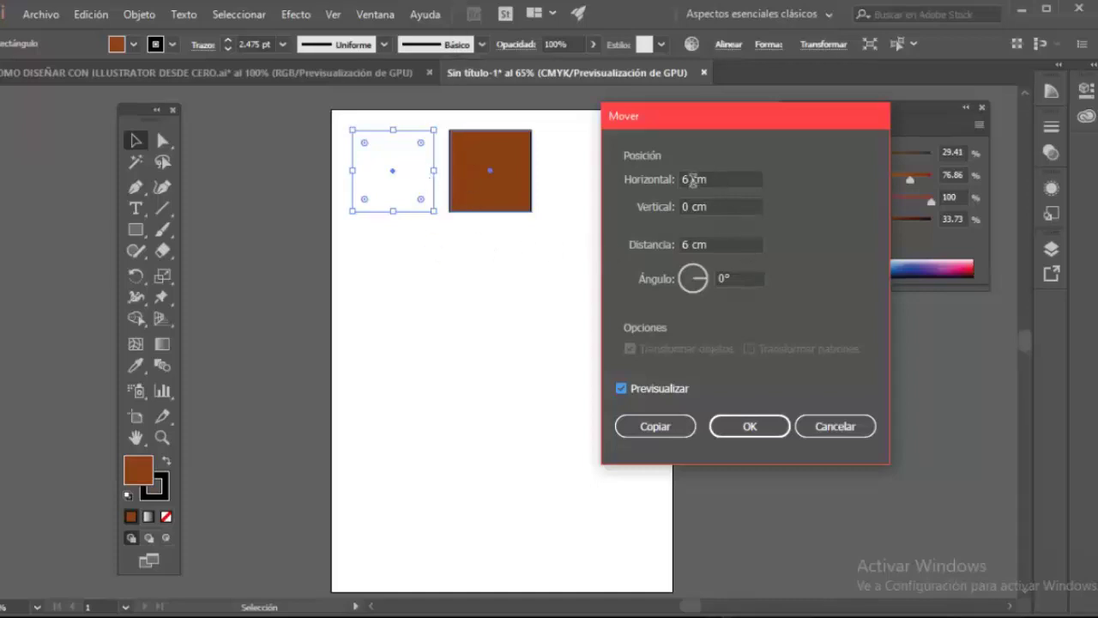
left_click(723, 244)
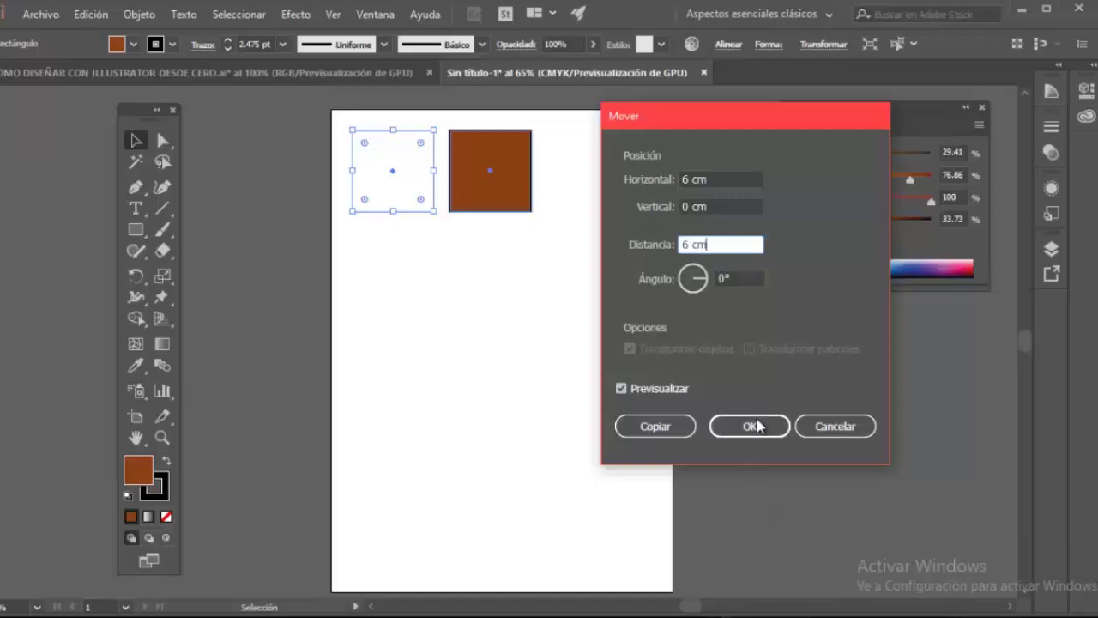
left_click(652, 429)
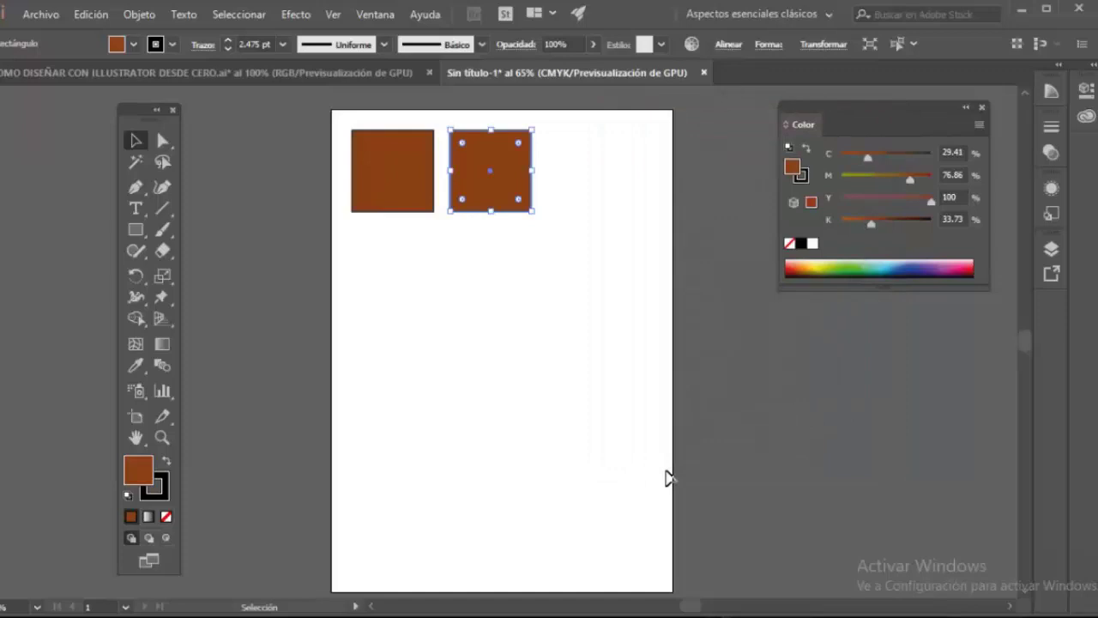
Repeat the copy transformation twice to extend the row to four squares, and deselect.
key("ctrl+d")
key("ctrl+d")
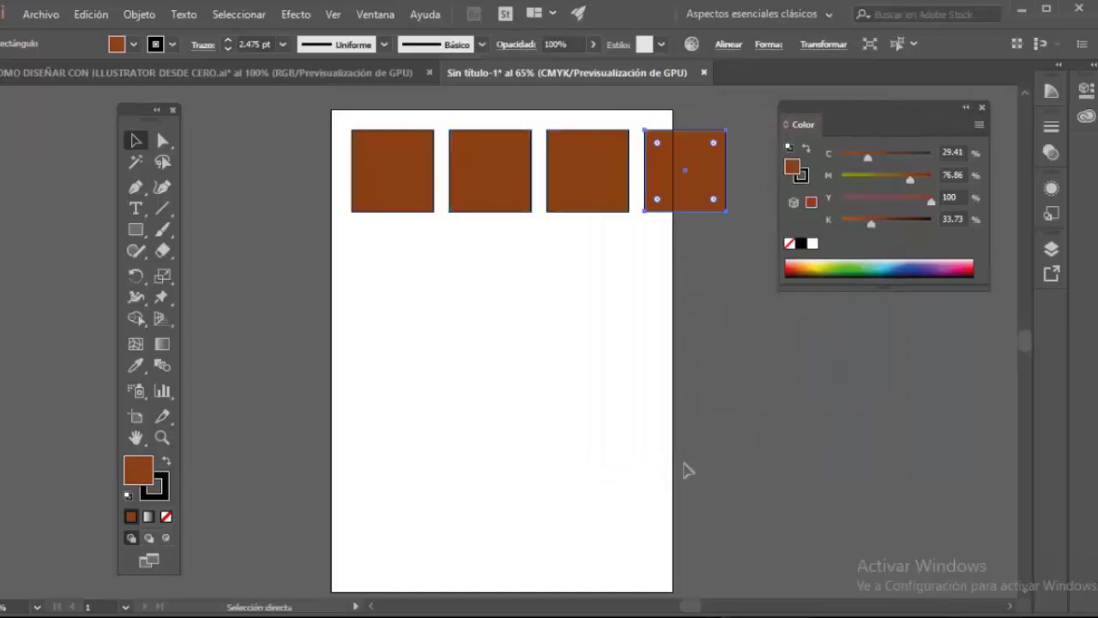
left_click(738, 367)
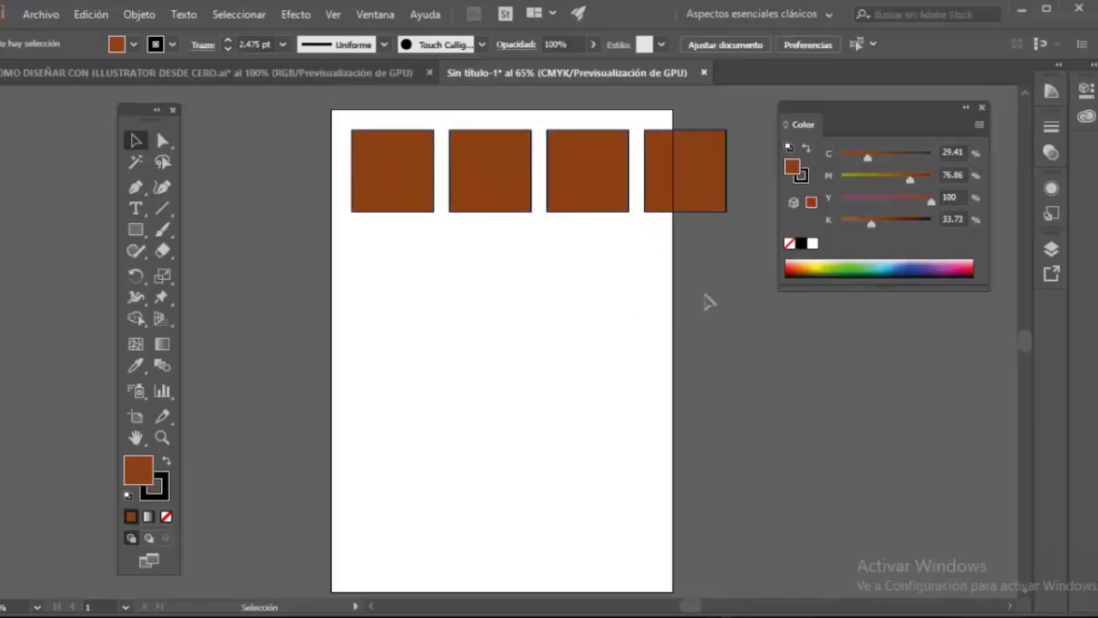
Select the row of four squares and copy it with Move at 0 cm horizontal and 5.5 cm vertical.
left_click_drag(363, 274, 777, 170)
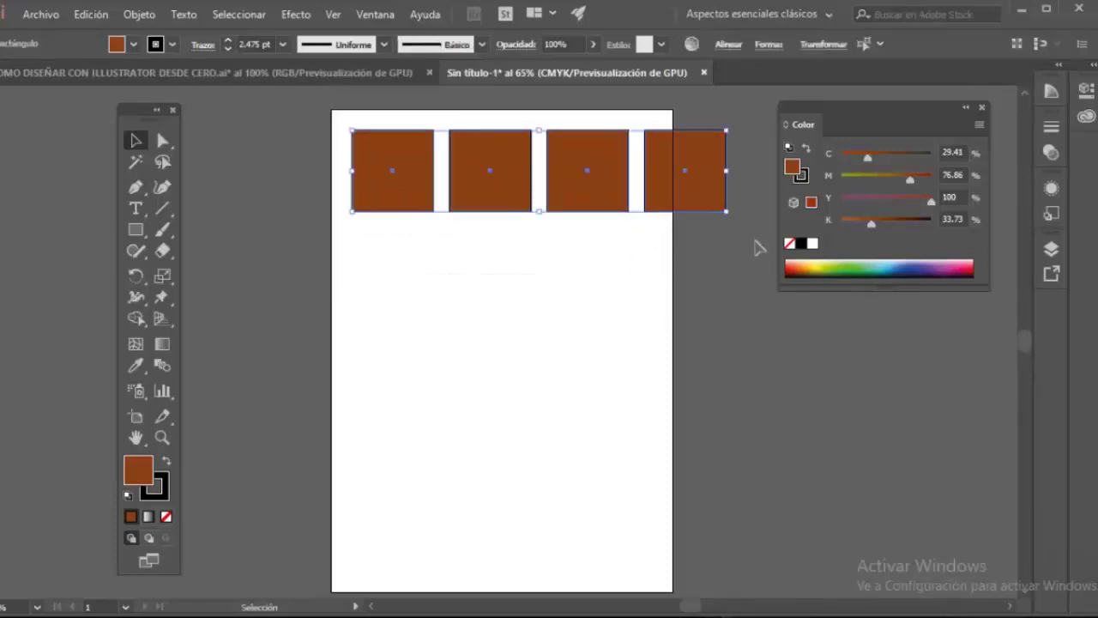
key("Return")
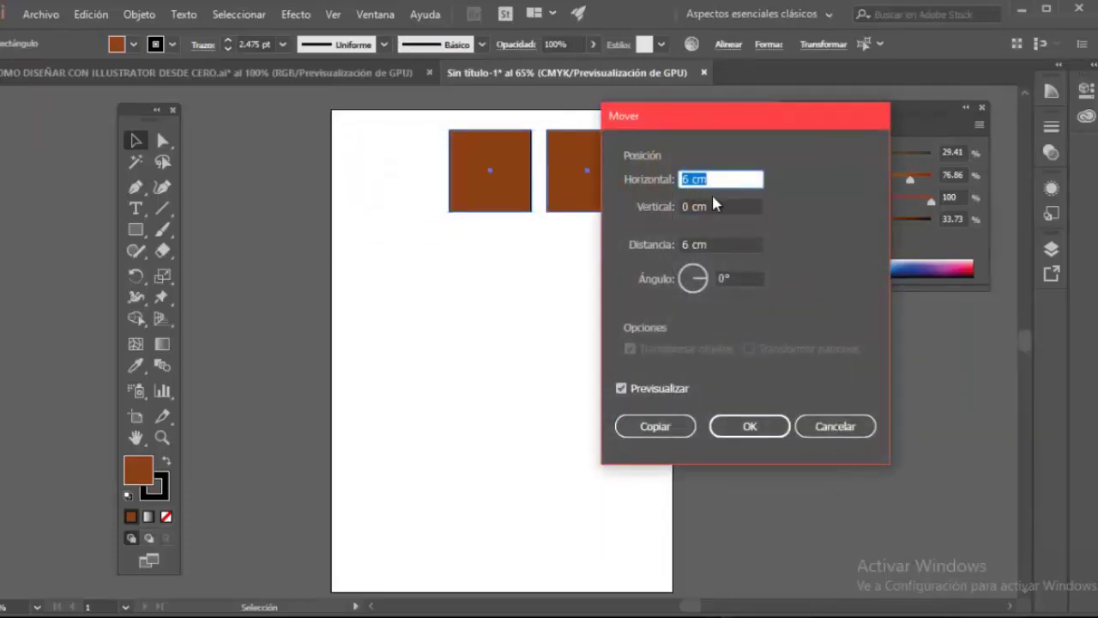
type("0")
key("Tab")
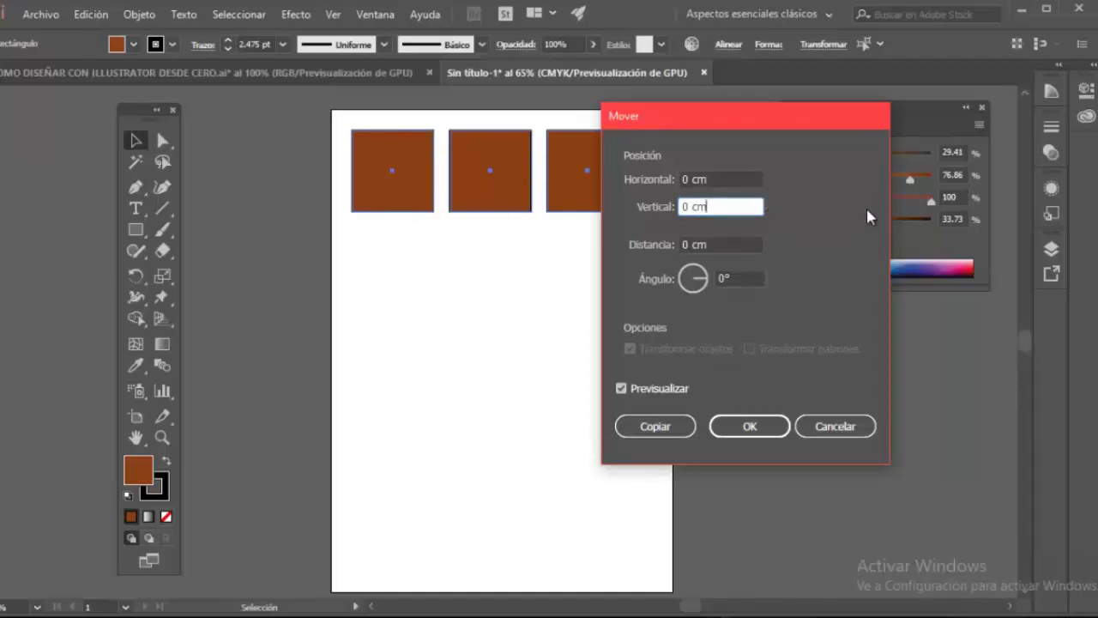
left_click_drag(730, 207, 665, 207)
type("5.5")
double_click(723, 246)
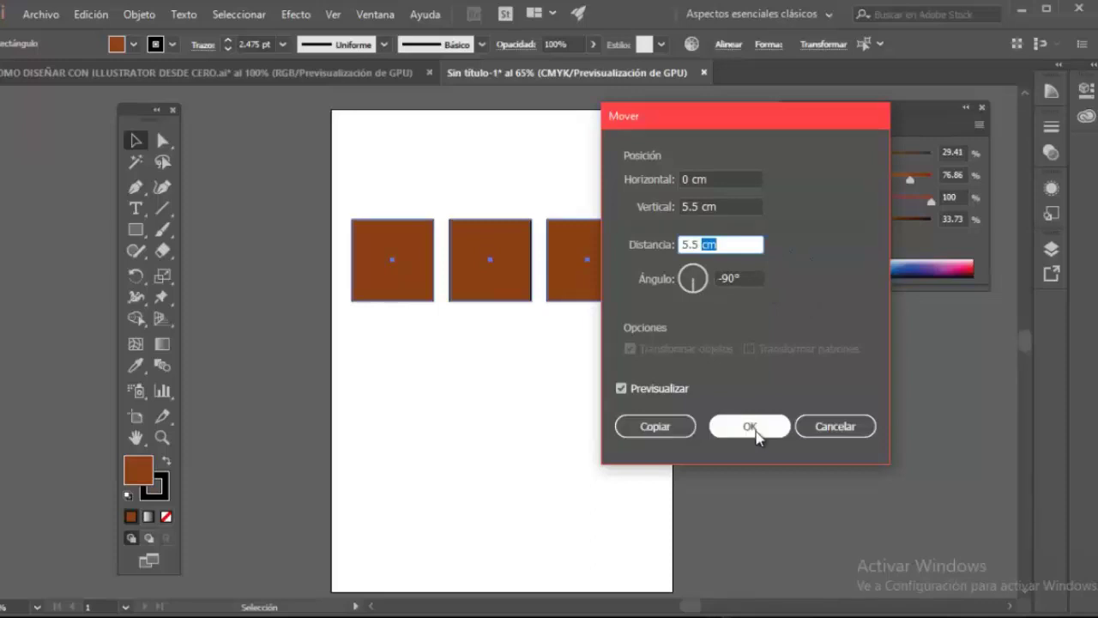
left_click(654, 427)
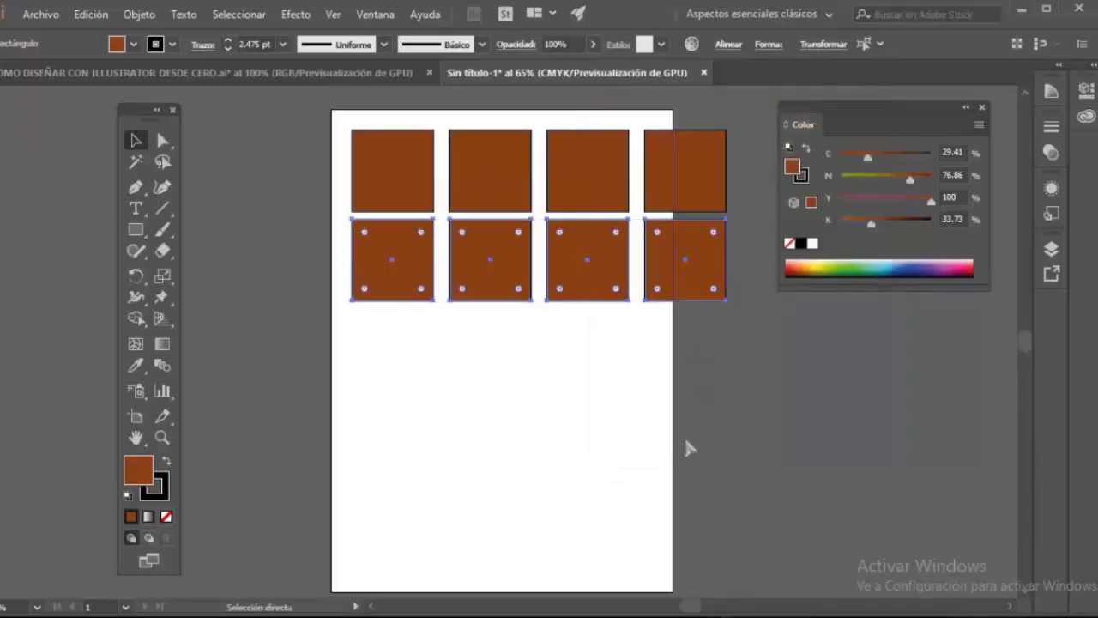
Repeat the row copy three more times down the artboard and return to the Selection tool.
key("ctrl+d")
key("ctrl+d")
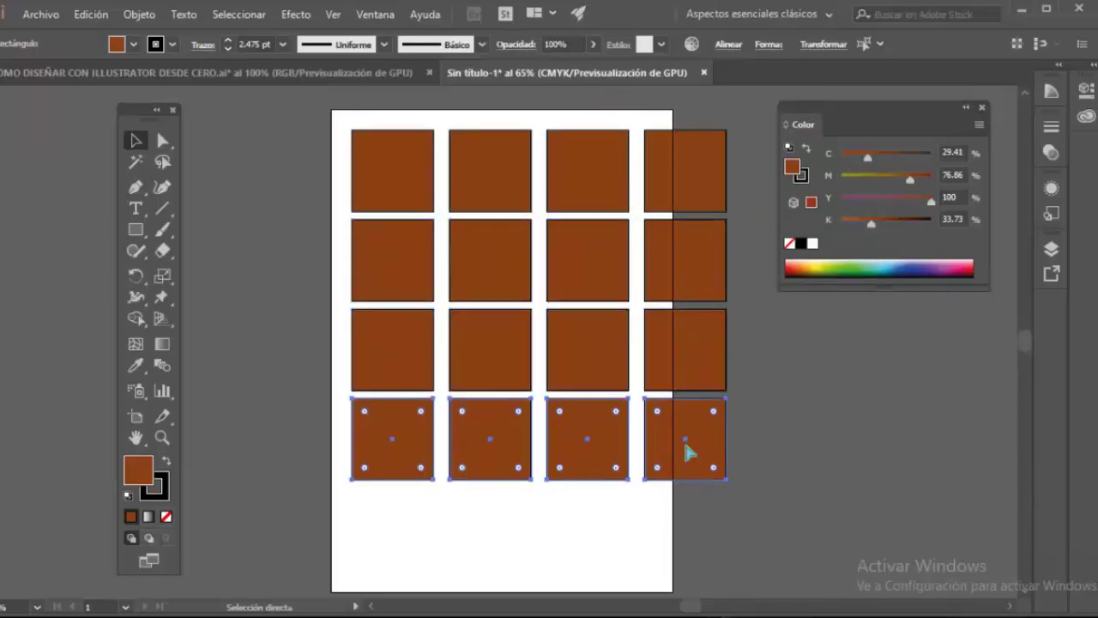
key("ctrl+d")
key("v")
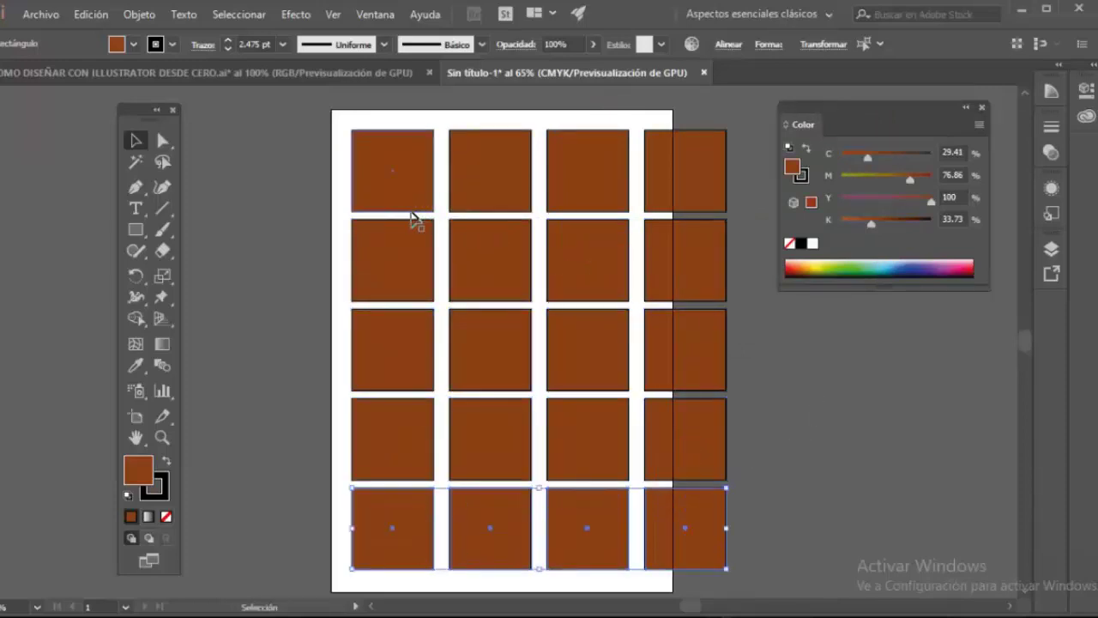